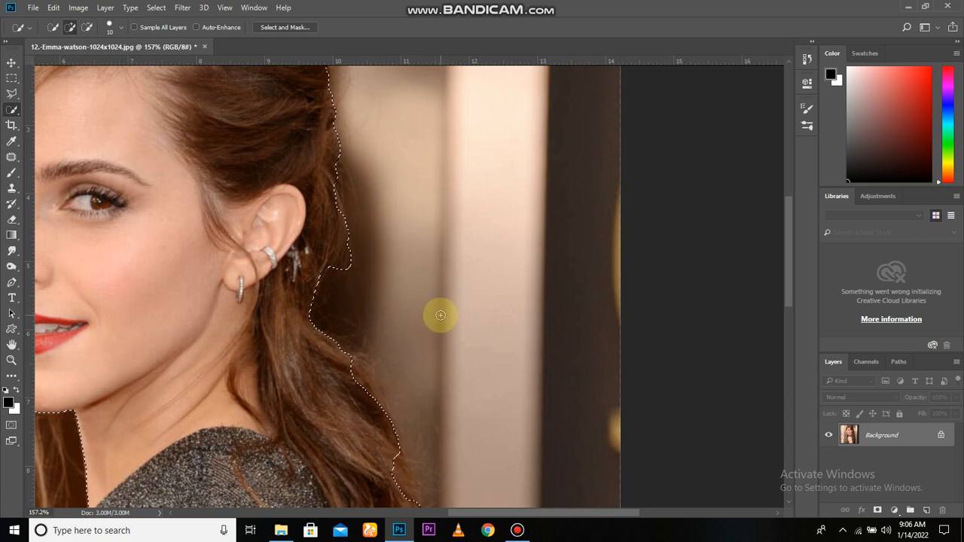
# - Subtract the background above the crown of the woman's hair from the quick selection
pyautogui.scroll(-5, 440, 315)
pyautogui.scroll(5, 428, 189)
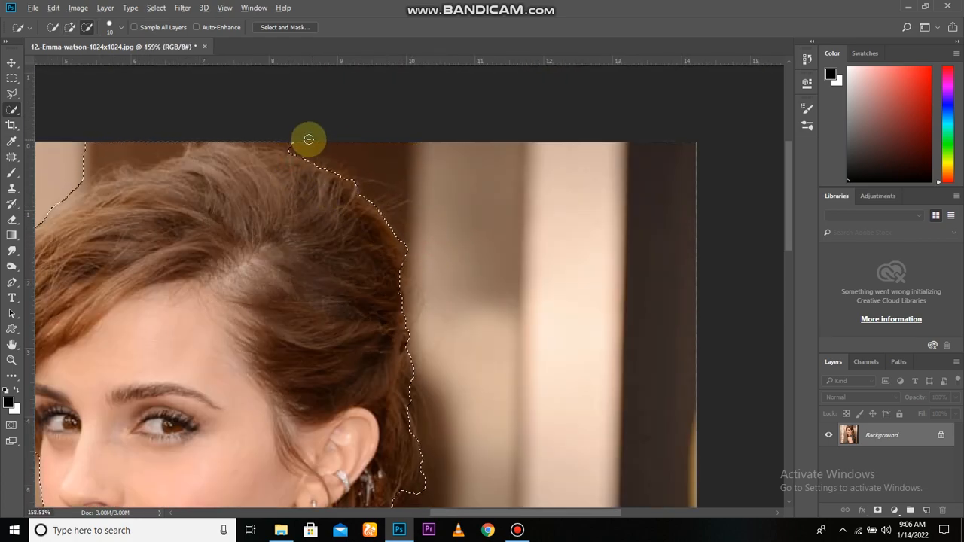
pyautogui.scroll(-2, 97, 234)
pyautogui.scroll(5, 93, 213)
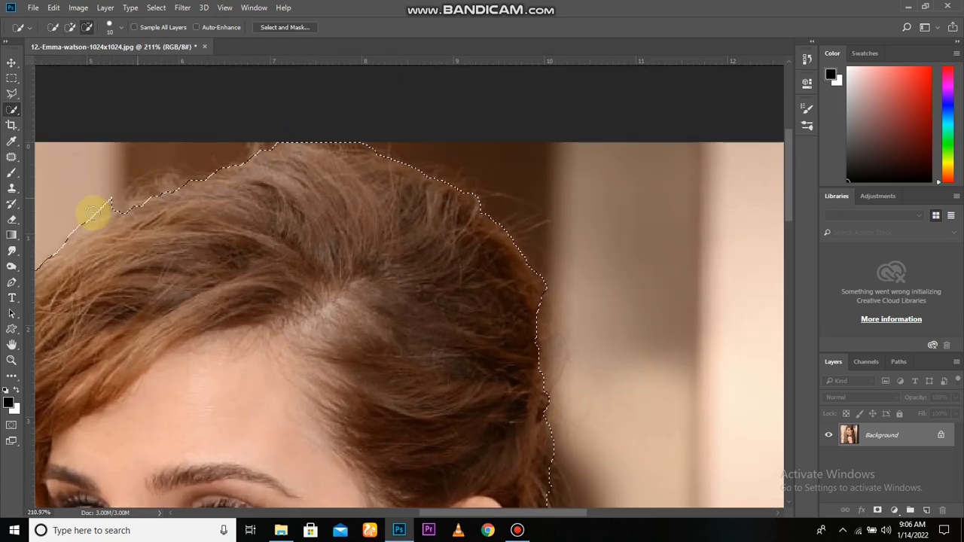
# - Add the start of the loose hair strand beneath the chin to the selection with the Quick Selection tool
pyautogui.scroll(-4, 93, 213)
pyautogui.moveTo(140, 278); pyautogui.dragTo(351, 107)
pyautogui.scroll(6, 313, 226)
pyautogui.scroll(-4, 313, 226)
pyautogui.scroll(4, 322, 248)
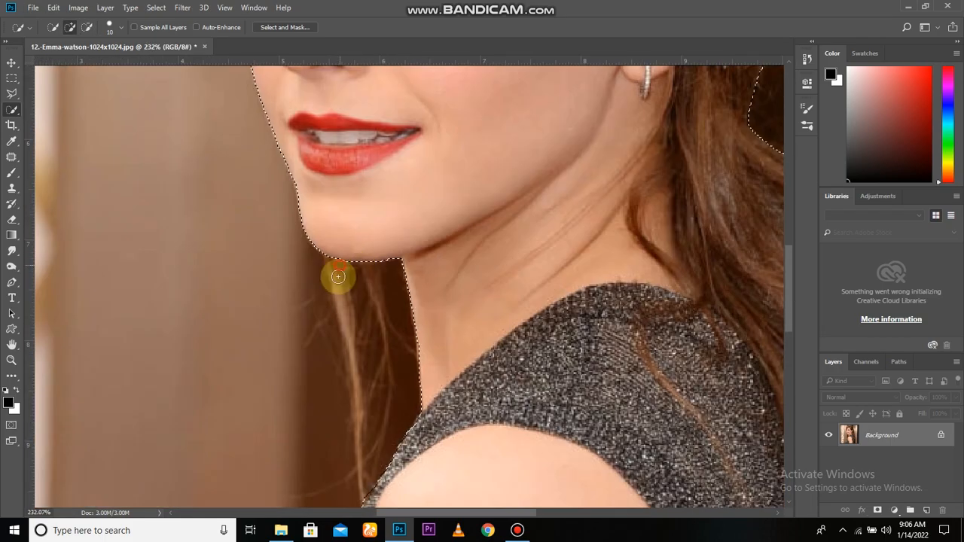
pyautogui.scroll(-4, 448, 303)
pyautogui.scroll(4, 446, 275)
# - Refine the selection's edge along the front of the dress down to the photo's lower border
pyautogui.scroll(-4, 446, 275)
pyautogui.scroll(5, 349, 352)
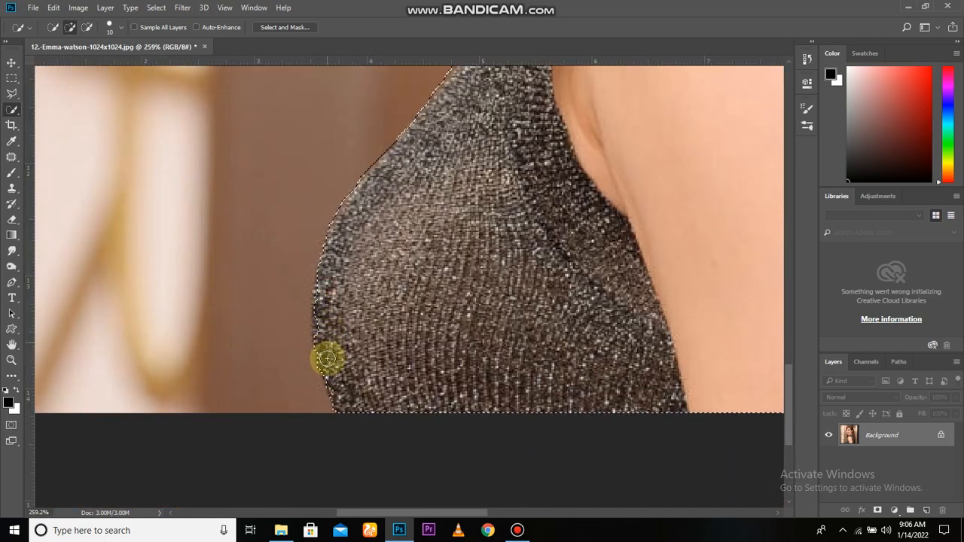
pyautogui.scroll(-2, 348, 356)
pyautogui.scroll(3, 348, 356)
pyautogui.scroll(-4, 347, 358)
pyautogui.scroll(4, 396, 273)
pyautogui.scroll(-4, 411, 267)
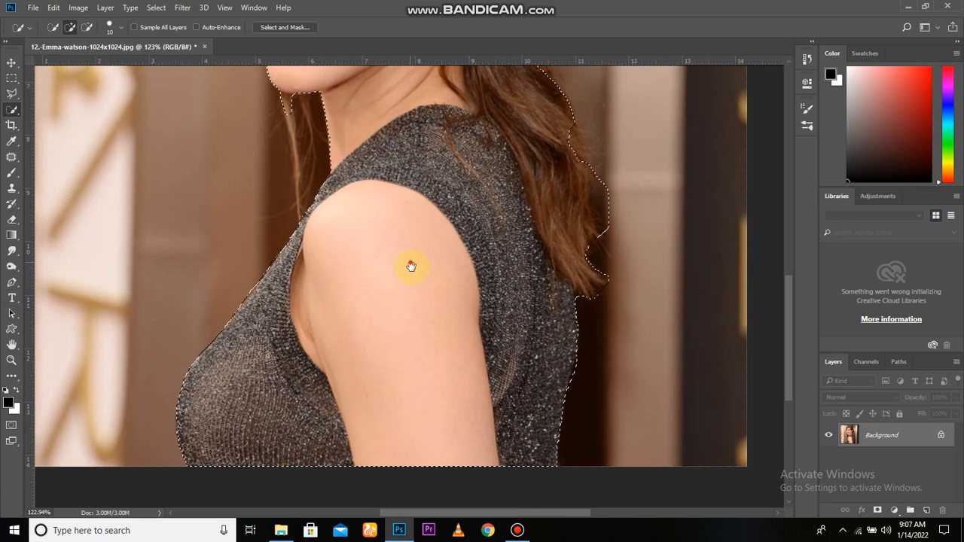
pyautogui.scroll(5, 577, 293)
pyautogui.scroll(-6, 577, 293)
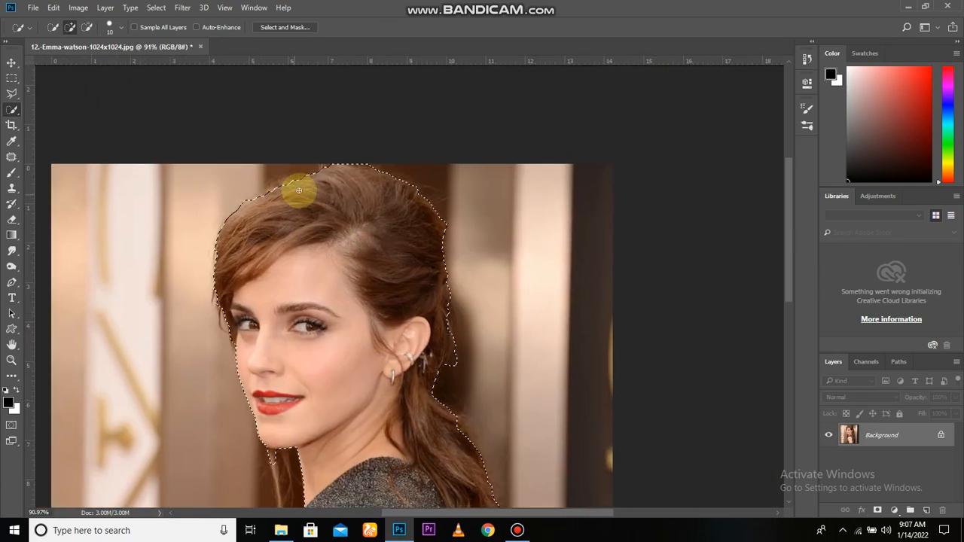
# - Open the selection in Select and Mask and brush the hair edge from the crown to the temple with the Refine Edge Brush
pyautogui.click(280, 28)
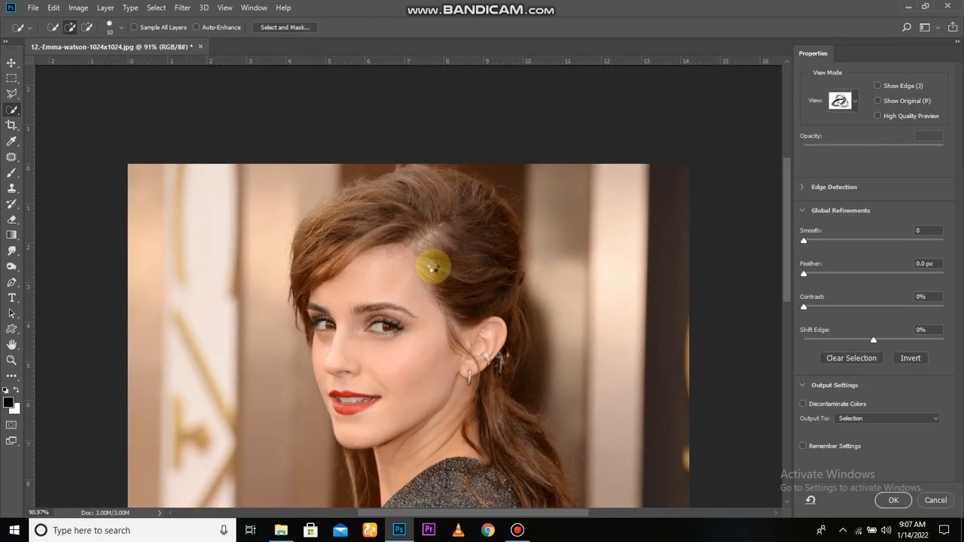
pyautogui.scroll(5, 365, 260)
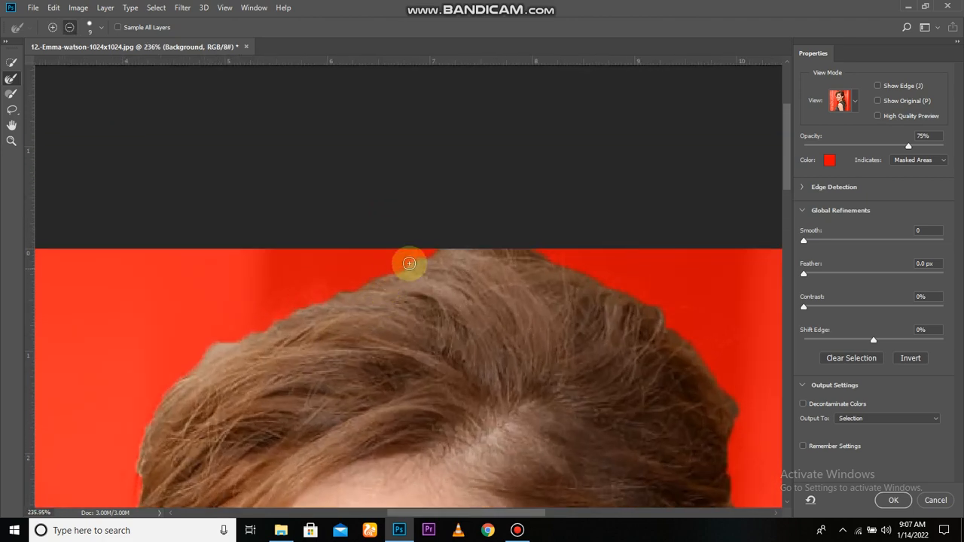
pyautogui.moveTo(382, 282)
pyautogui.mouseDown()
pyautogui.moveTo(201, 345)
pyautogui.moveTo(134, 462)
pyautogui.mouseUp()
pyautogui.moveTo(153, 496); pyautogui.dragTo(318, 316)
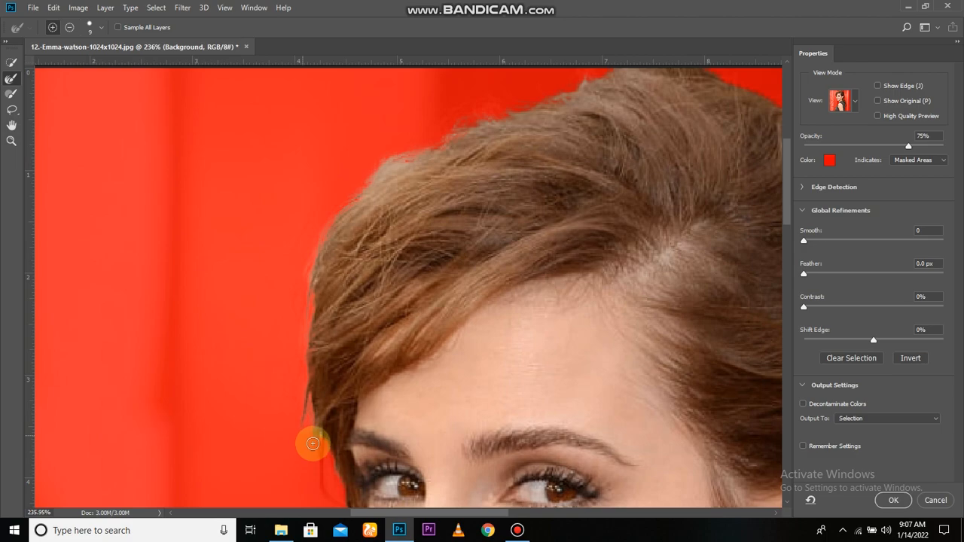
pyautogui.moveTo(358, 432); pyautogui.dragTo(339, 239)
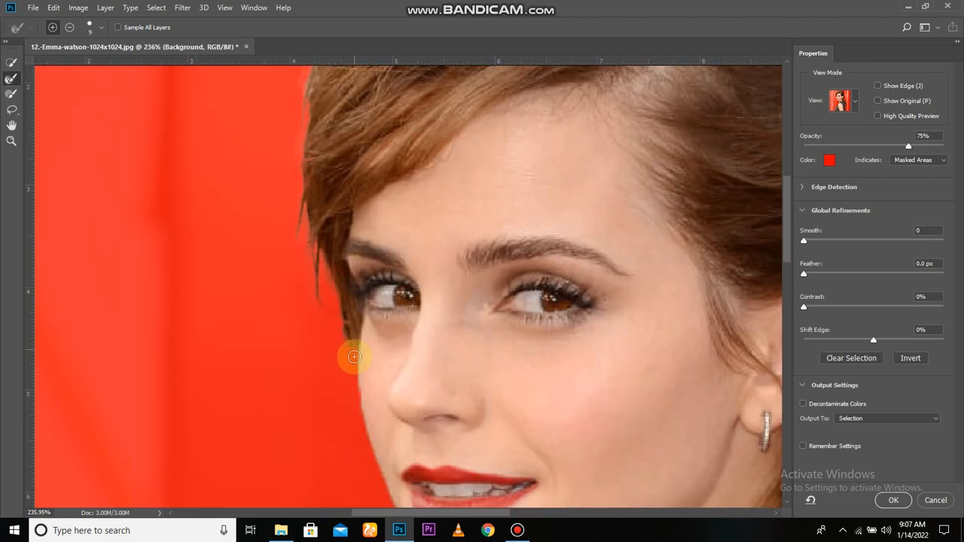
# - Refine the mask edge around the chin and the loose hair strand hanging below it
pyautogui.moveTo(463, 340); pyautogui.dragTo(442, 90)
pyautogui.moveTo(421, 292)
pyautogui.mouseDown()
pyautogui.moveTo(442, 472)
pyautogui.moveTo(470, 346)
pyautogui.moveTo(447, 264)
pyautogui.moveTo(462, 300)
pyautogui.moveTo(448, 382)
pyautogui.moveTo(473, 321)
pyautogui.moveTo(438, 471)
pyautogui.moveTo(413, 464)
pyautogui.moveTo(441, 401)
pyautogui.moveTo(428, 342)
pyautogui.moveTo(442, 372)
pyautogui.moveTo(423, 269)
pyautogui.moveTo(398, 240)
pyautogui.moveTo(442, 317)
pyautogui.moveTo(412, 244)
pyautogui.mouseUp()
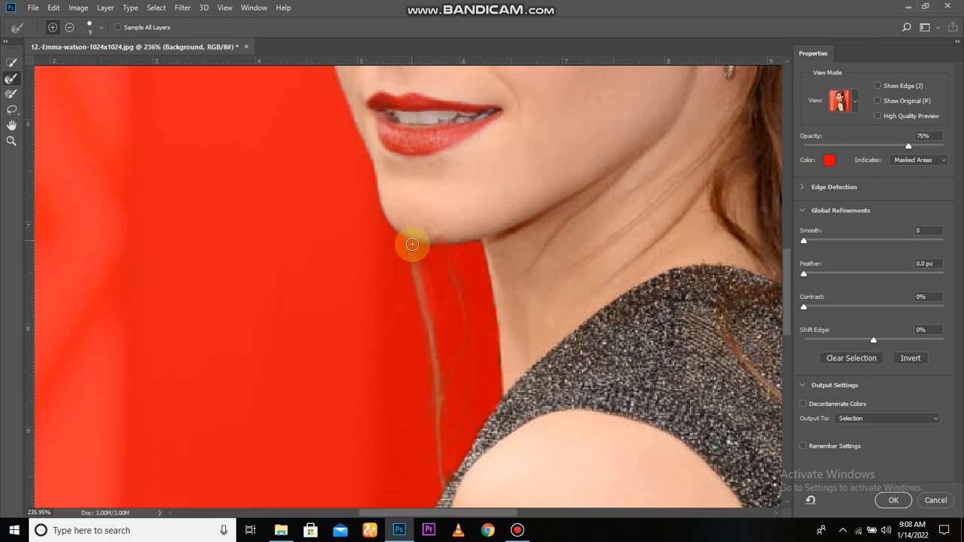
pyautogui.moveTo(560, 322); pyautogui.dragTo(488, 428)
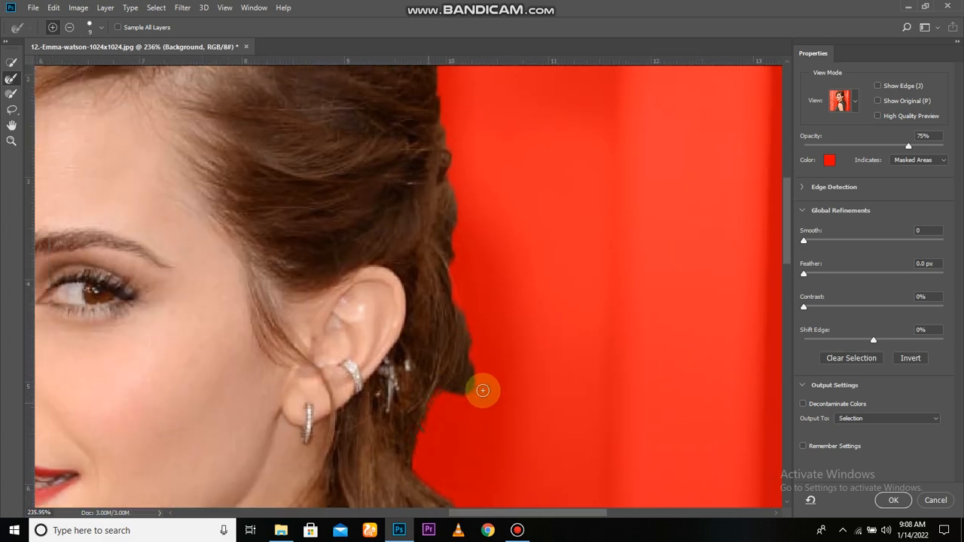
# - Refine the mask edge of the hair along the back of the head and over the crown
pyautogui.moveTo(428, 131); pyautogui.dragTo(390, 342)
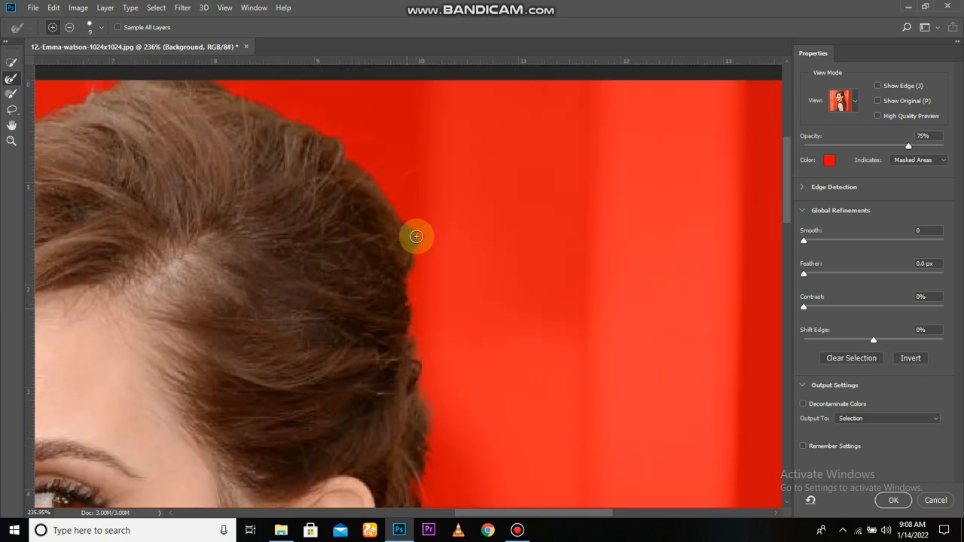
pyautogui.moveTo(258, 101); pyautogui.dragTo(369, 331)
pyautogui.moveTo(183, 231); pyautogui.dragTo(360, 261)
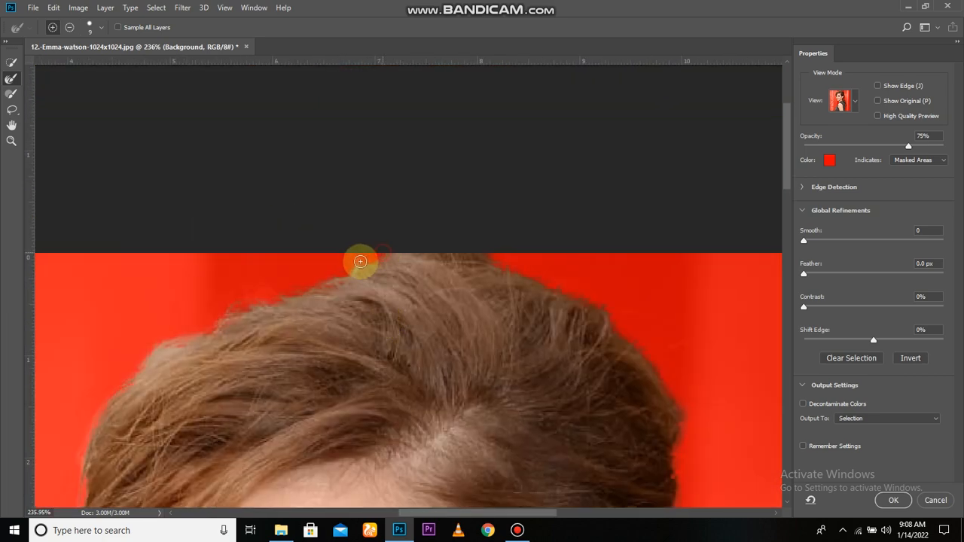
pyautogui.moveTo(670, 444); pyautogui.dragTo(391, 172)
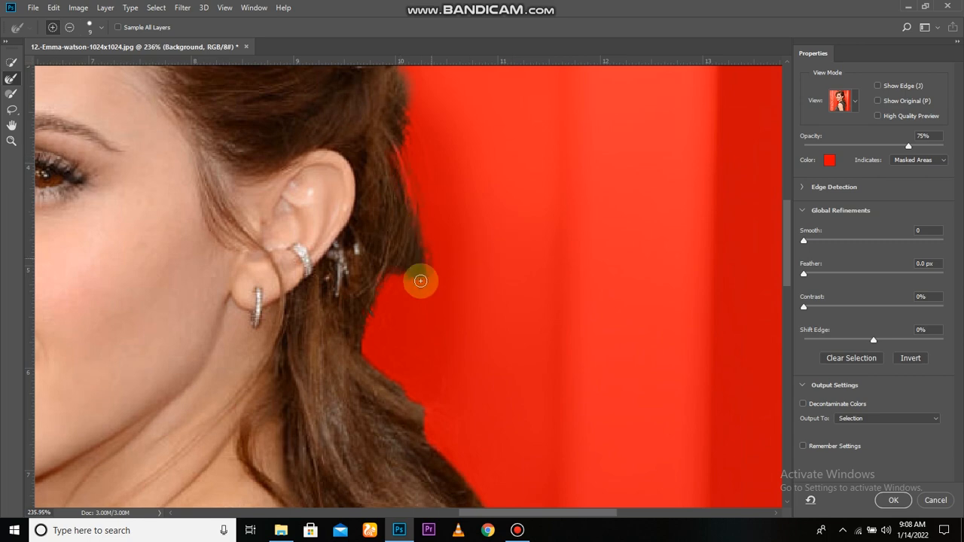
# - Refine the mask edge of the long hair from behind the ear down to its tips
pyautogui.moveTo(505, 433); pyautogui.dragTo(440, 265)
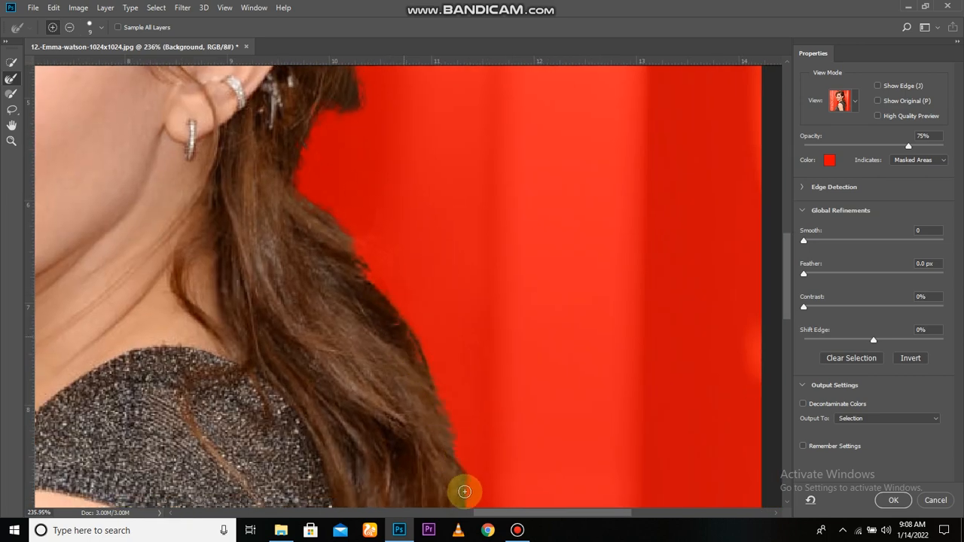
pyautogui.moveTo(464, 492); pyautogui.dragTo(441, 400)
pyautogui.moveTo(464, 478)
pyautogui.mouseDown()
pyautogui.moveTo(409, 341)
pyautogui.moveTo(365, 452)
pyautogui.mouseUp()
pyautogui.scroll(-5, 435, 424)
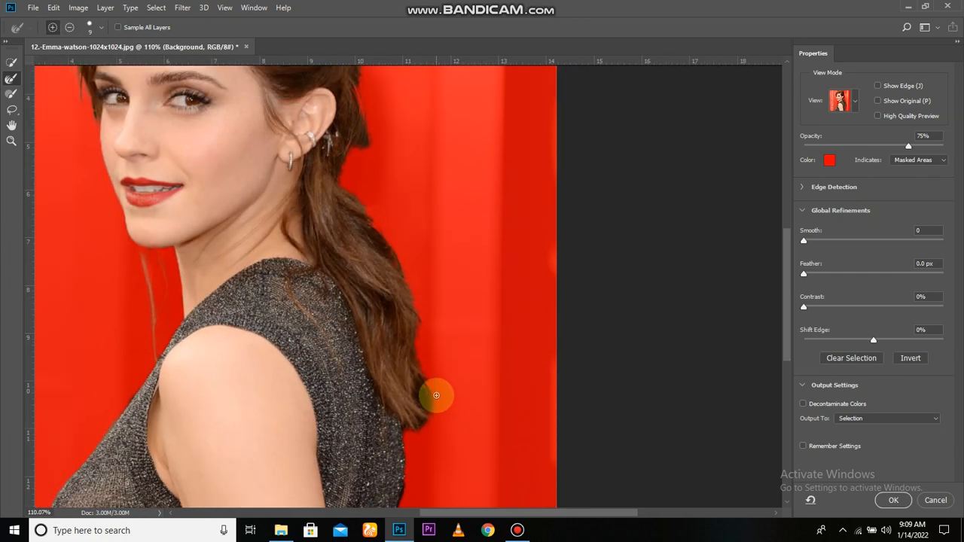
# - Set Smooth to 5 and Shift Edge to -9%, and output the refined selection to a new layer
pyautogui.scroll(-1, 483, 387)
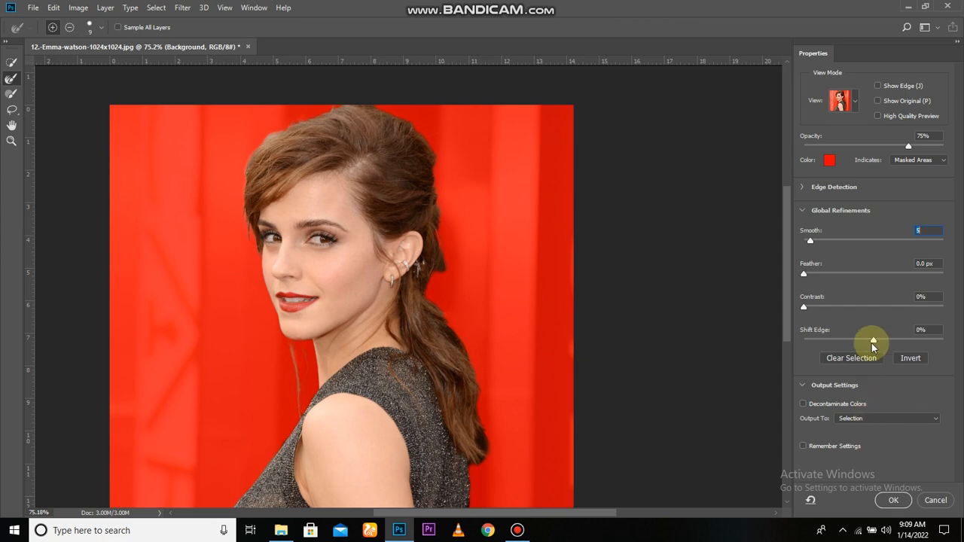
pyautogui.moveTo(869, 342); pyautogui.dragTo(866, 342)
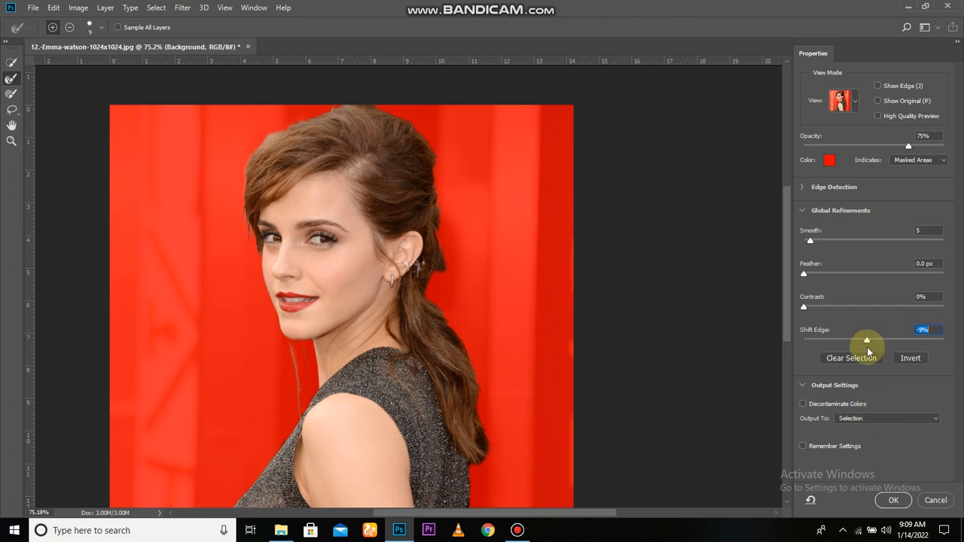
pyautogui.click(873, 419)
pyautogui.click(874, 442)
pyautogui.click(893, 500)
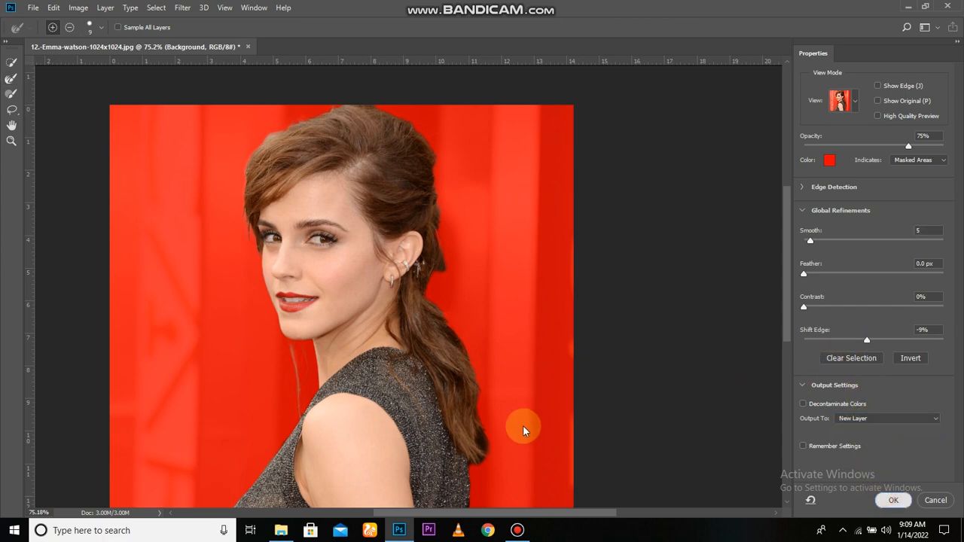
# - Try to crop a thin strip off the lower edge of the cut-out's canvas
pyautogui.scroll(-1, 502, 258)
pyautogui.scroll(3, 505, 211)
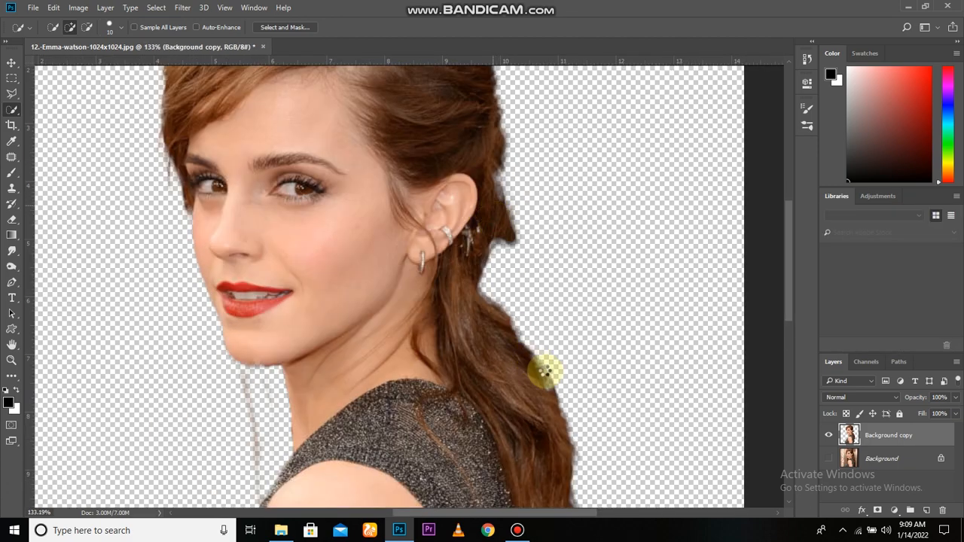
pyautogui.scroll(-1, 536, 425)
pyautogui.press('v')
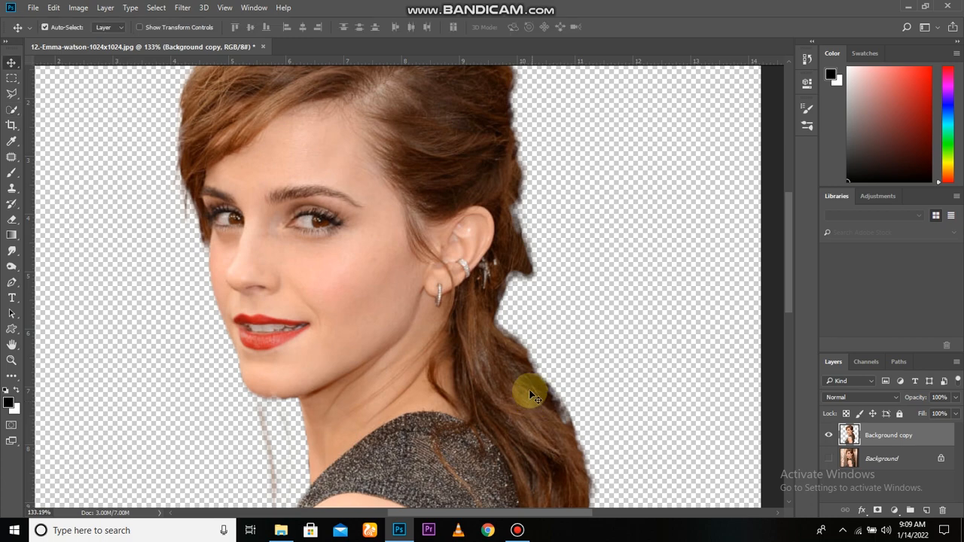
pyautogui.scroll(-1, 512, 369)
pyautogui.scroll(-1, 497, 342)
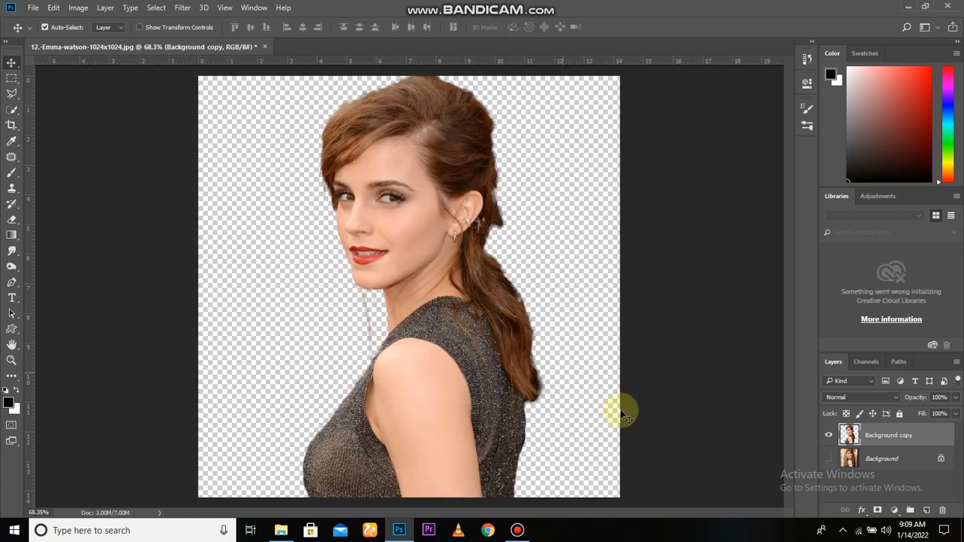
pyautogui.click(17, 124)
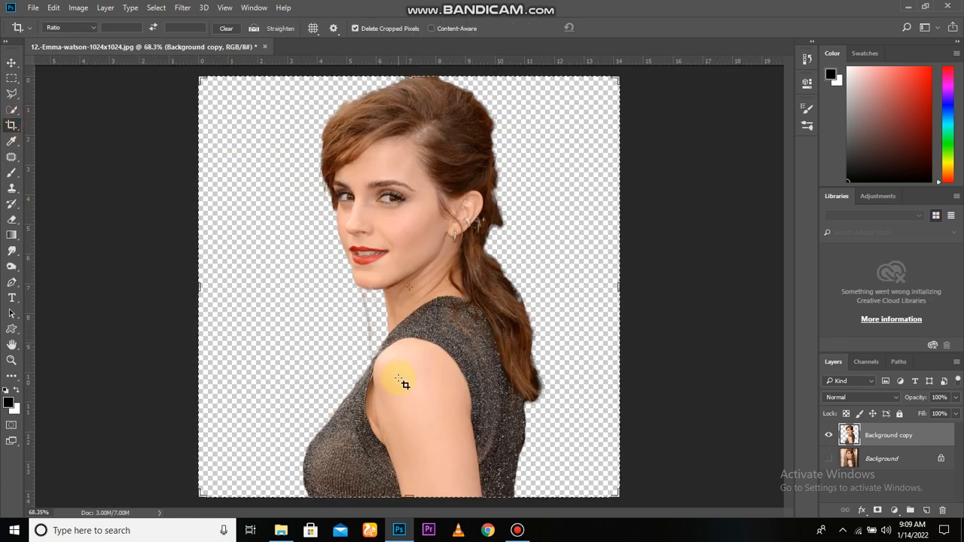
pyautogui.moveTo(404, 491); pyautogui.dragTo(411, 471)
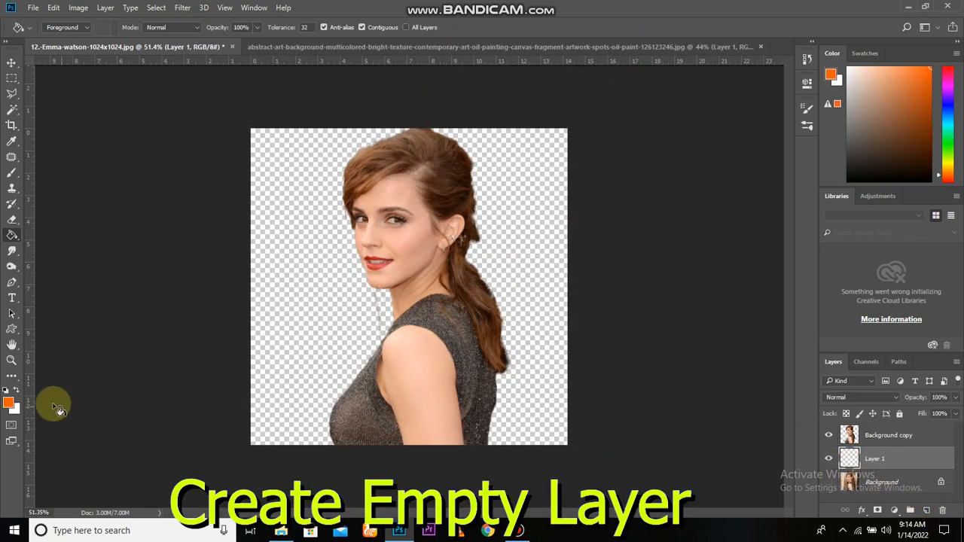
# - Fill the empty layer behind the cut-out with the orange foreground colour ff5a00 using the Paint Bucket
pyautogui.click(9, 404)
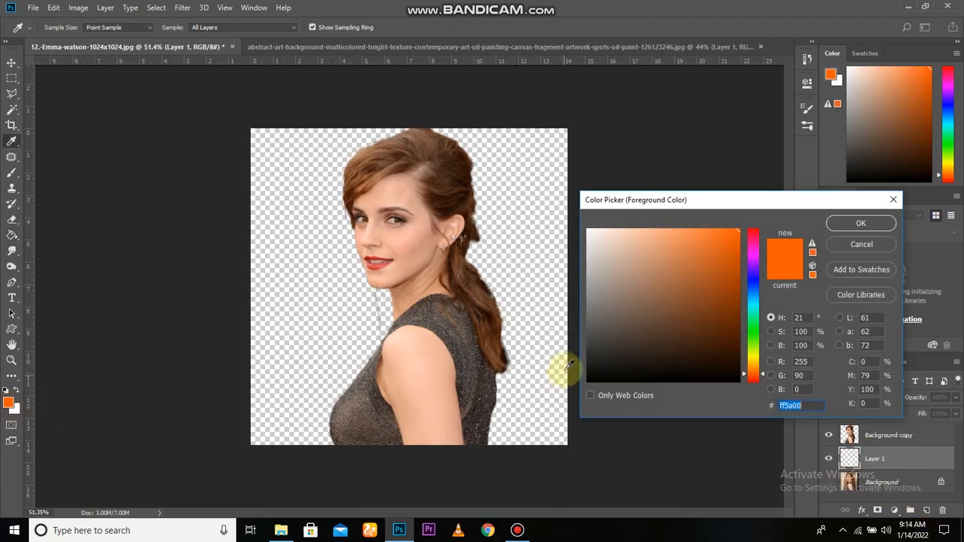
pyautogui.click(860, 222)
pyautogui.click(519, 314)
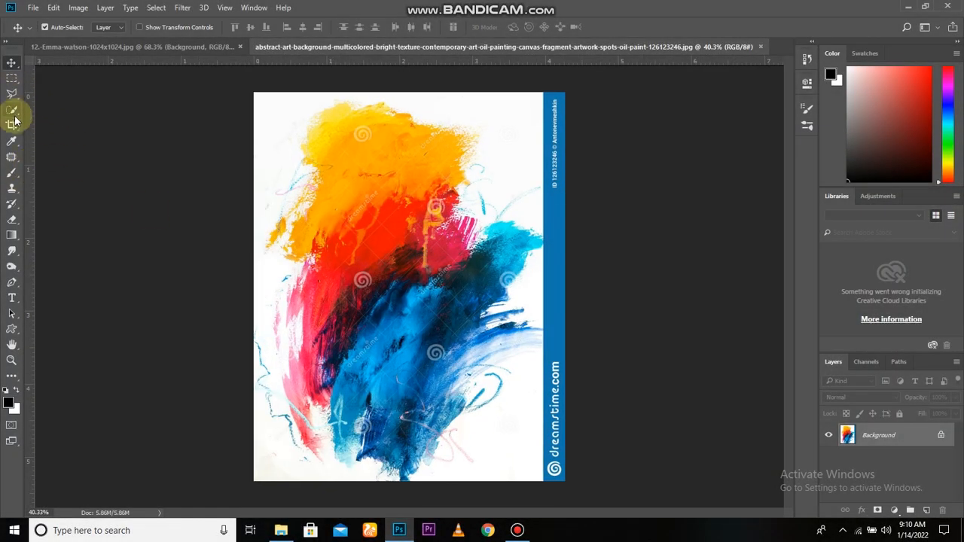
# - Select all the white areas around the abstract paint strokes with the Magic Wand
pyautogui.rightClick(13, 113)
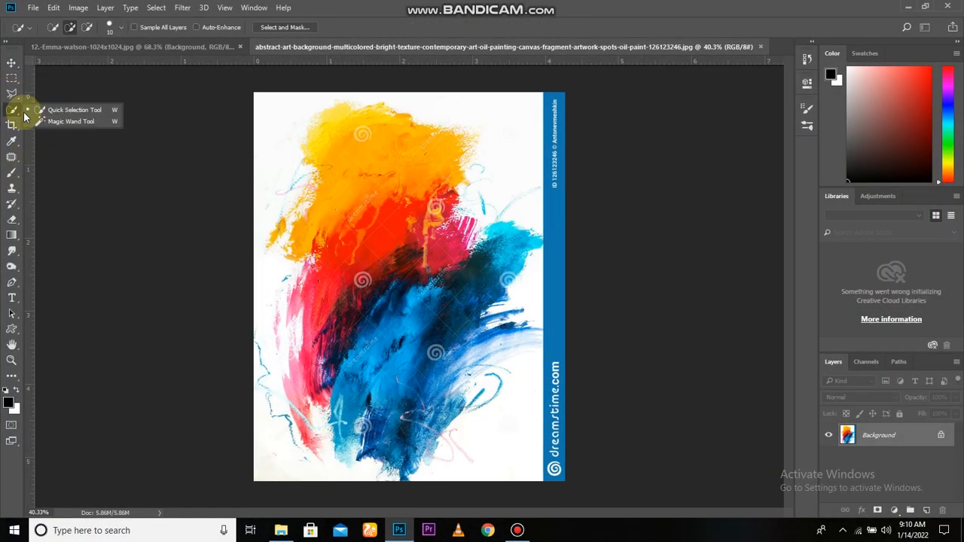
pyautogui.click(68, 118)
pyautogui.click(482, 399)
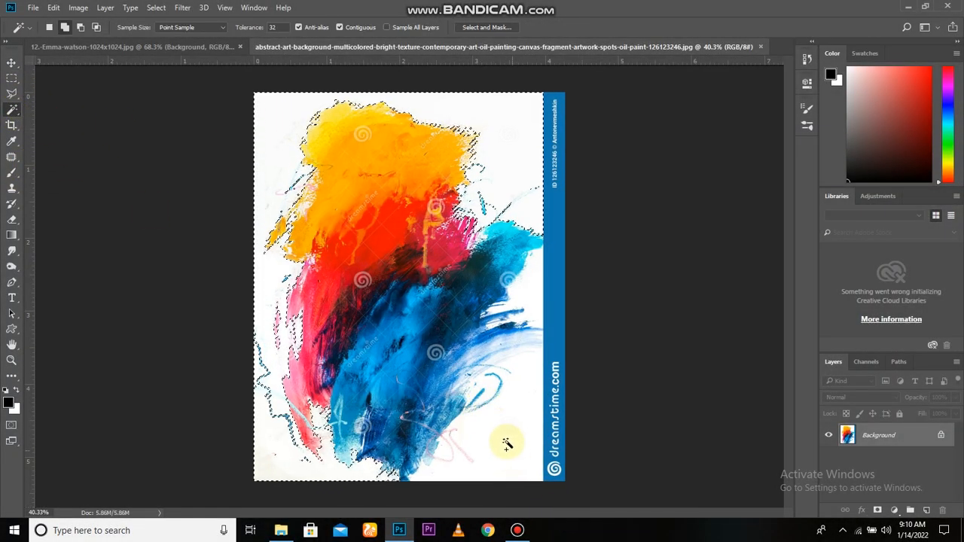
pyautogui.keyDown('shift'); pyautogui.click(509, 442); pyautogui.keyUp('shift')
pyautogui.keyDown('shift'); pyautogui.click(533, 290); pyautogui.keyUp('shift')
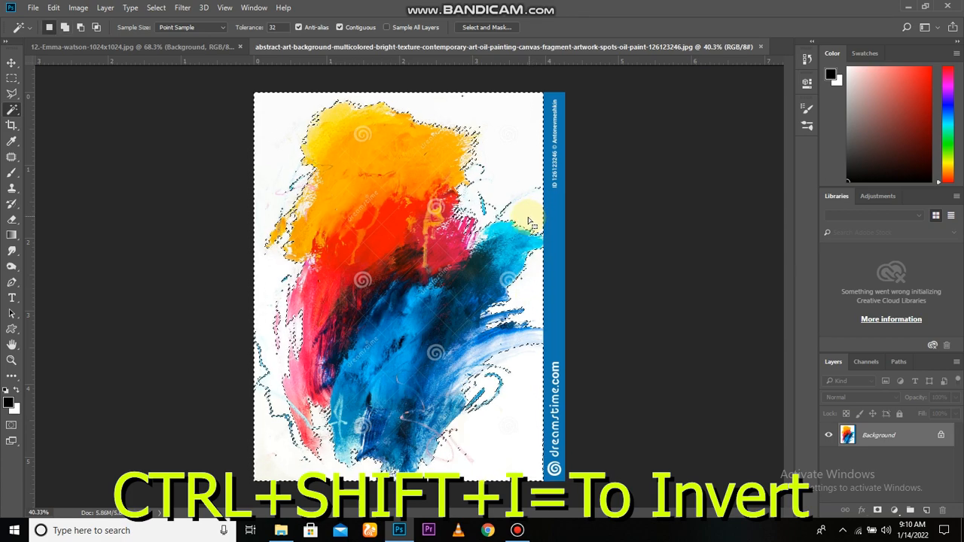
# - Invert the selection to the painted area, copy it to a new layer and hide the Background layer
pyautogui.hotkey('ctrl', 'shift', 'i')
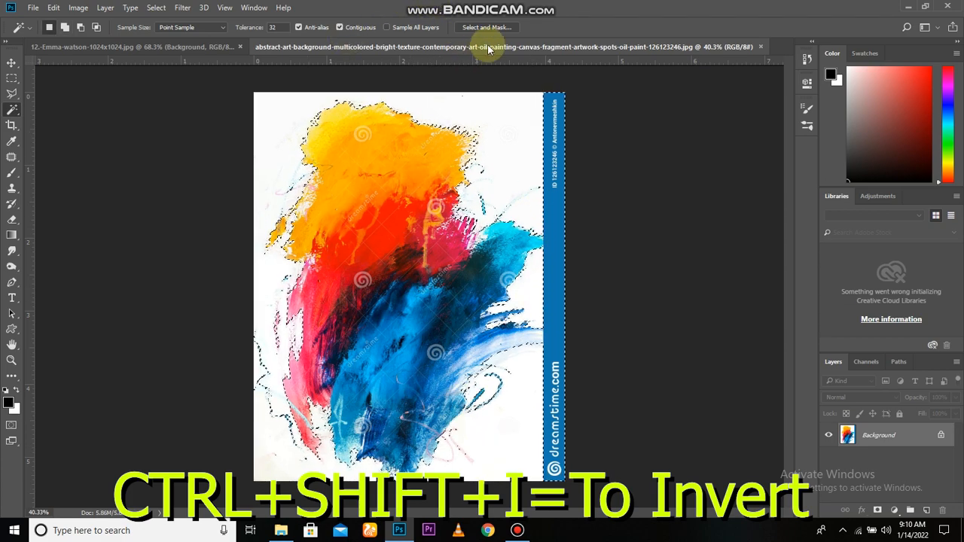
pyautogui.press('Delete')
pyautogui.click(678, 188)
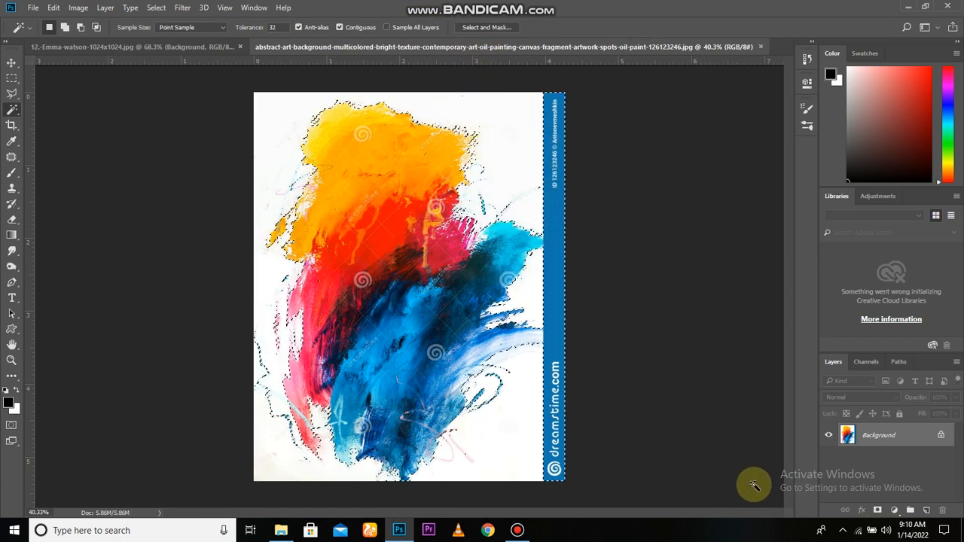
pyautogui.press('w')
pyautogui.hotkey('ctrl', 'j')
pyautogui.click(828, 458)
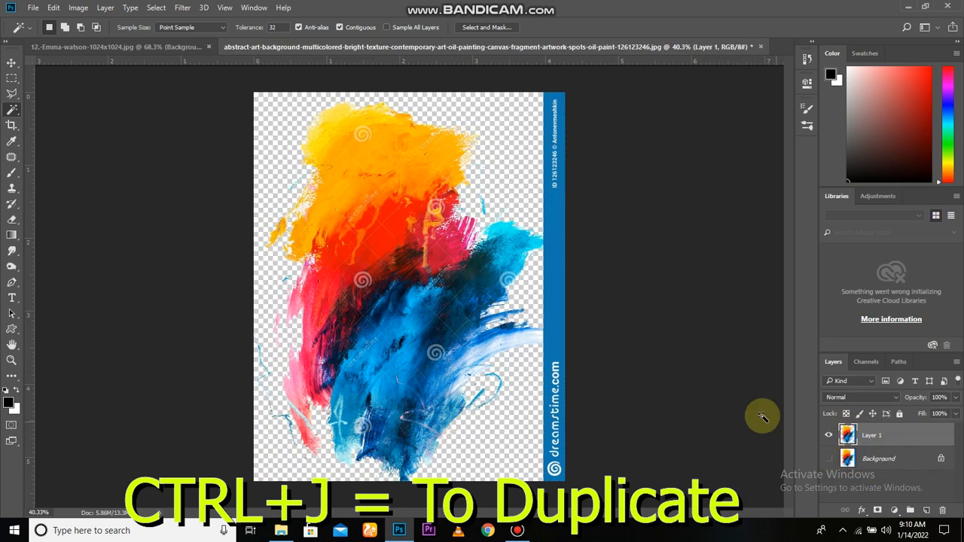
# - Erase the blue dreamstime strip along the side of the isolated paint layer with the Eraser
pyautogui.click(11, 222)
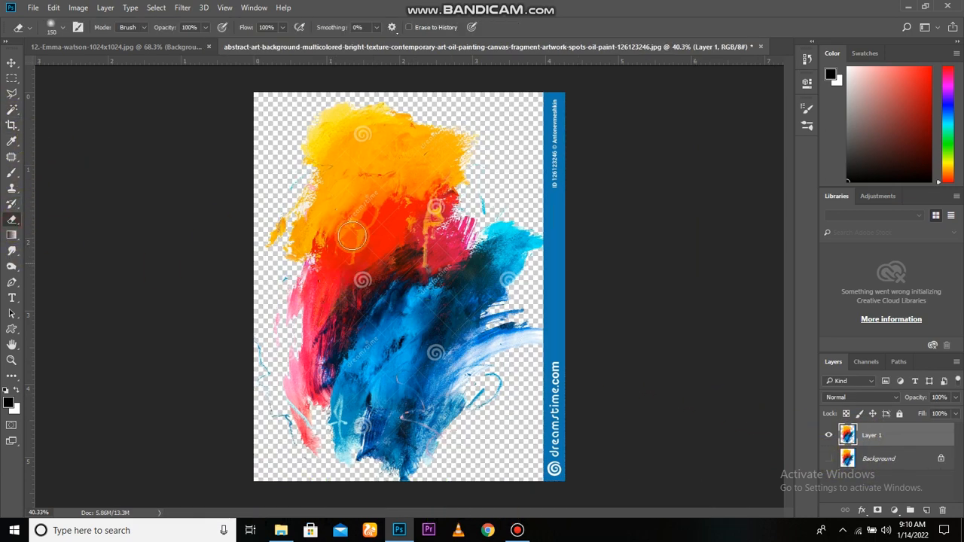
pyautogui.moveTo(554, 96); pyautogui.dragTo(549, 122)
pyautogui.moveTo(553, 157); pyautogui.dragTo(541, 182)
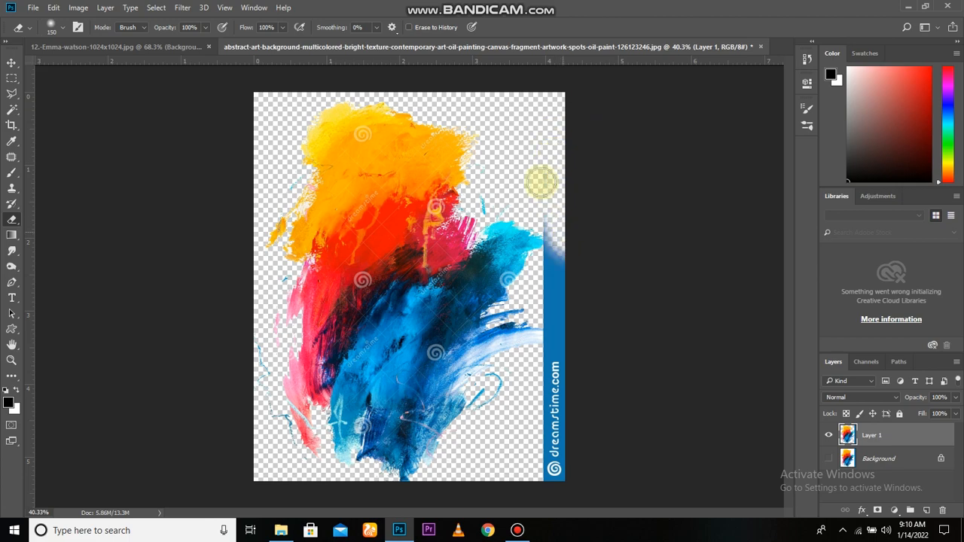
pyautogui.moveTo(554, 220)
pyautogui.mouseDown()
pyautogui.moveTo(560, 279)
pyautogui.moveTo(550, 309)
pyautogui.mouseUp()
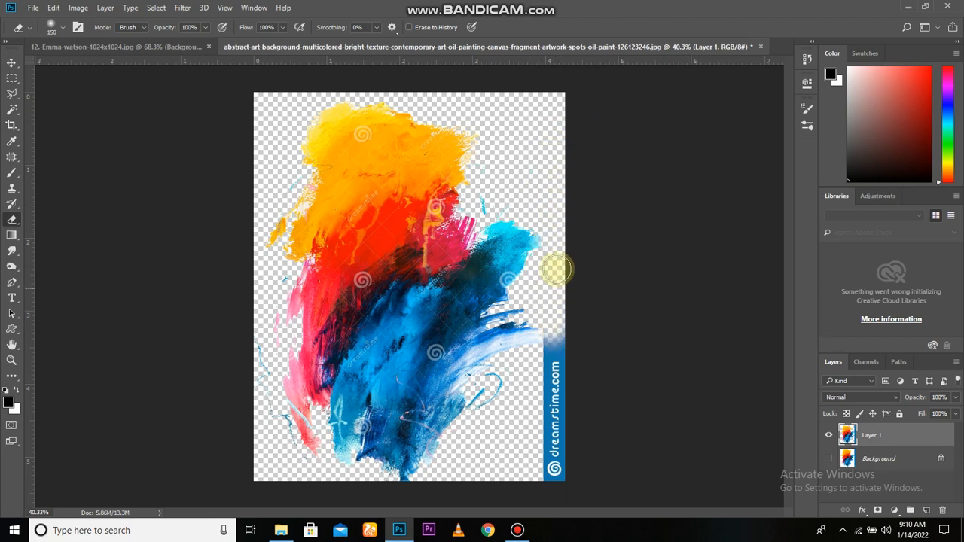
pyautogui.moveTo(555, 269)
pyautogui.mouseDown()
pyautogui.moveTo(566, 316)
pyautogui.moveTo(557, 403)
pyautogui.moveTo(555, 333)
pyautogui.mouseUp()
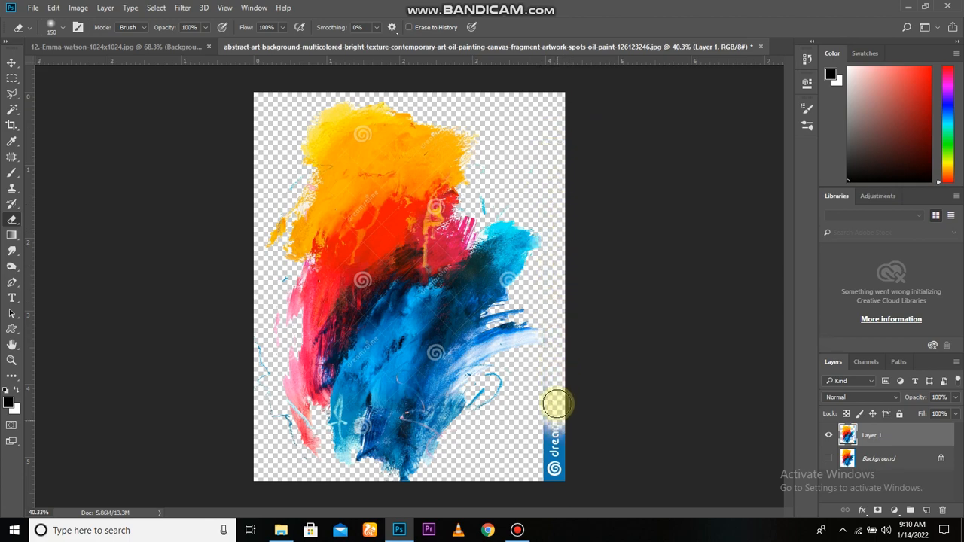
pyautogui.moveTo(556, 404); pyautogui.dragTo(553, 457)
pyautogui.press('v')
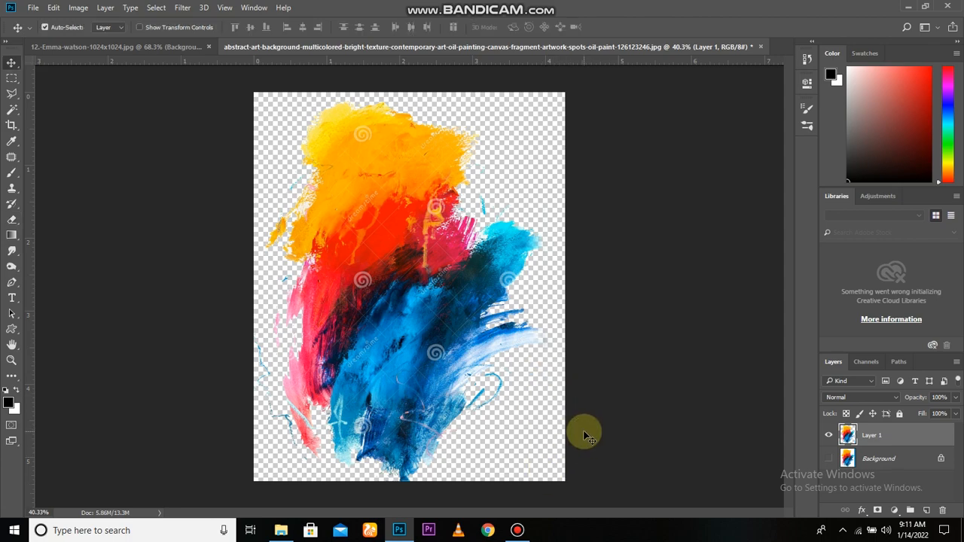
# - Retouch the spiral watermarks on the paint strokes with the Clone Stamp
pyautogui.scroll(2, 435, 319)
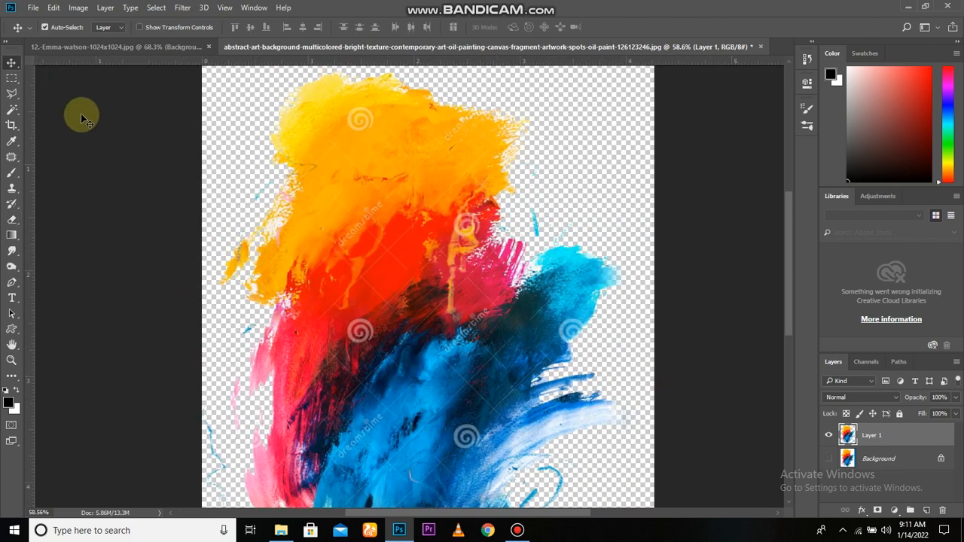
pyautogui.click(11, 159)
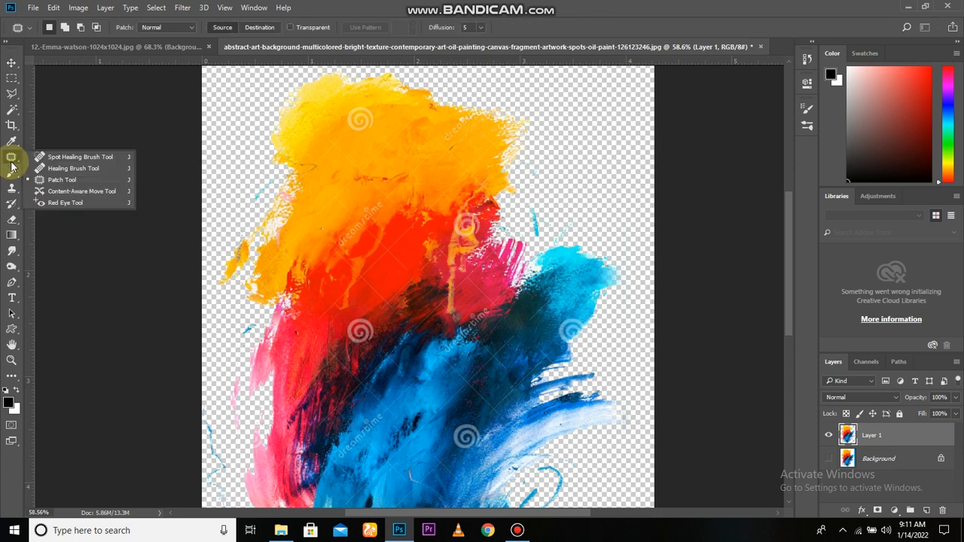
pyautogui.rightClick(13, 188)
pyautogui.click(33, 187)
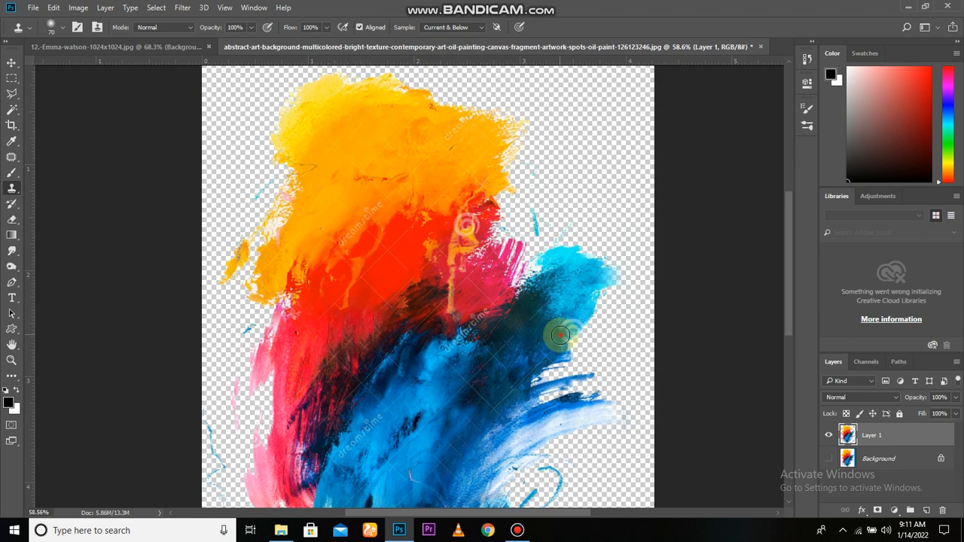
pyautogui.scroll(-3, 535, 404)
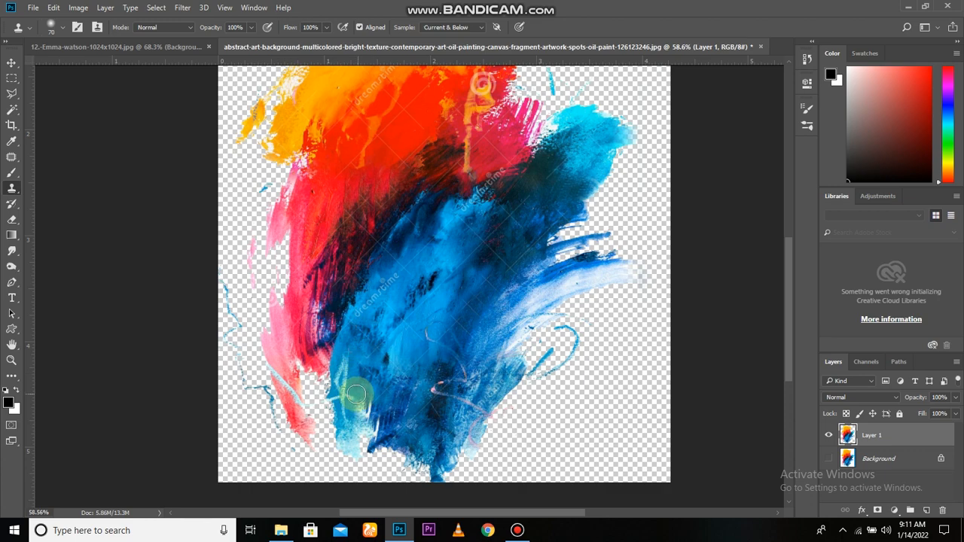
pyautogui.scroll(-1, 452, 301)
pyautogui.scroll(-1, 433, 274)
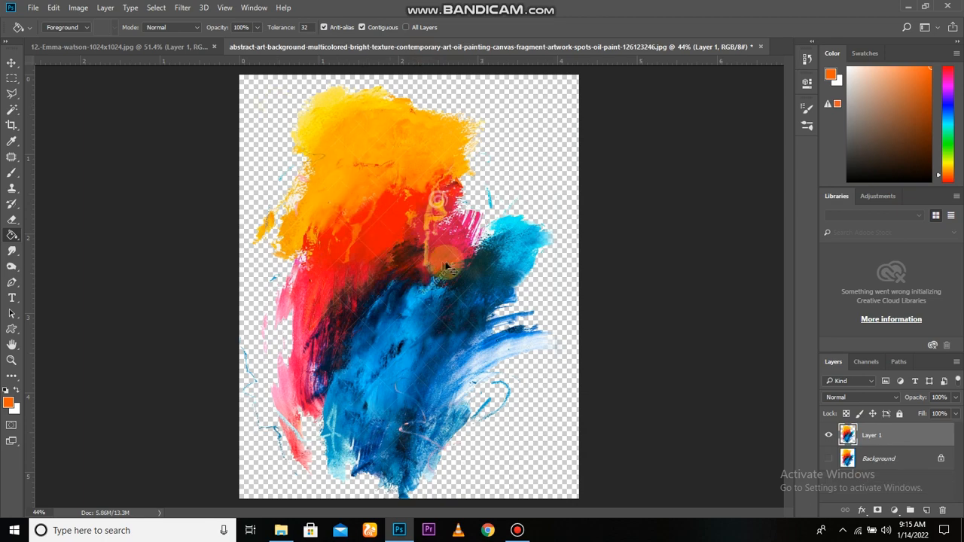
# - Bring the paint strokes into the portrait document behind the woman, scale them to about 110% and tilt them to about -8.8°
pyautogui.press('v')
pyautogui.moveTo(441, 254); pyautogui.dragTo(424, 344)
pyautogui.hotkey('ctrl', 't')
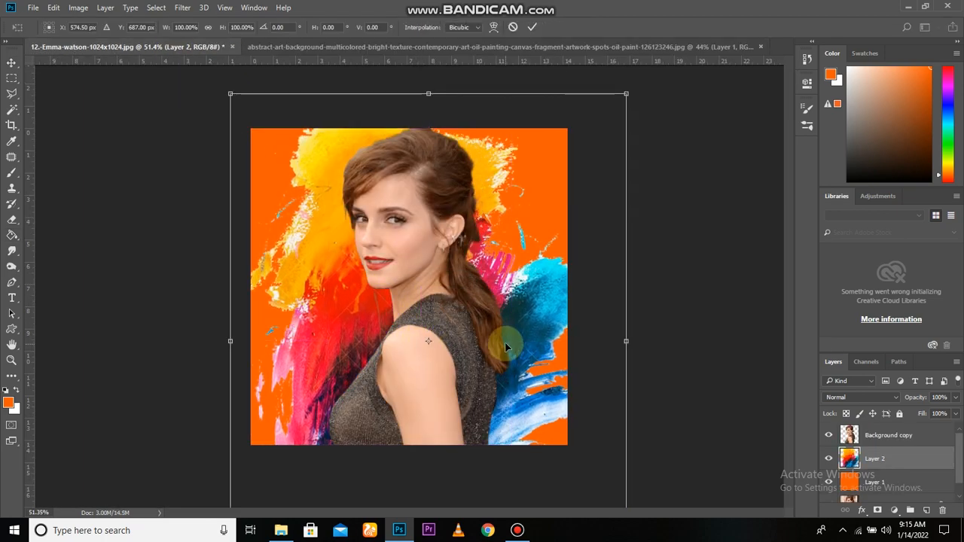
pyautogui.moveTo(681, 407); pyautogui.dragTo(702, 369)
pyautogui.moveTo(512, 352)
pyautogui.mouseDown()
pyautogui.moveTo(531, 372)
pyautogui.moveTo(517, 339)
pyautogui.mouseUp()
pyautogui.scroll(-2, 518, 301)
pyautogui.moveTo(566, 97); pyautogui.dragTo(574, 78)
# - Flip the paint strokes horizontally, rotate them to about -9.1° and reposition them behind the woman
pyautogui.rightClick(476, 232)
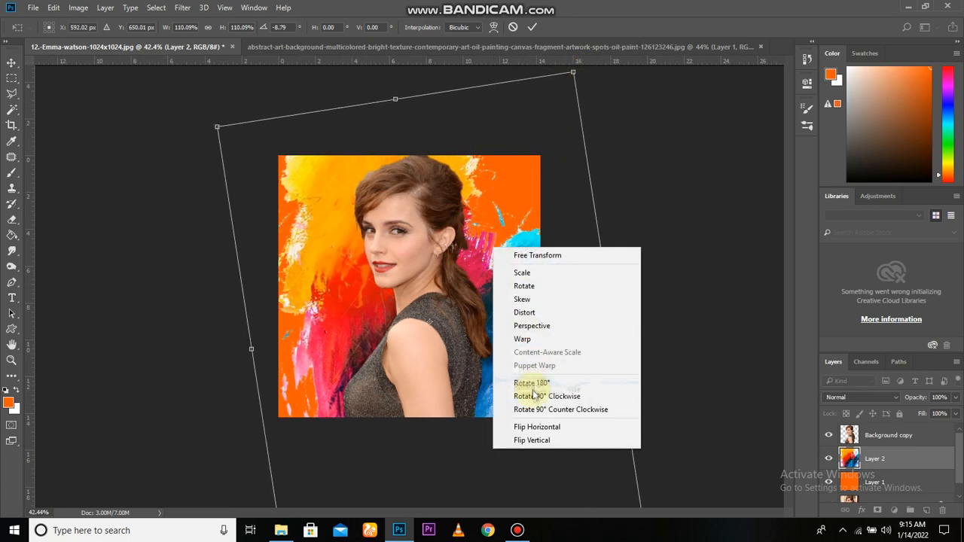
pyautogui.click(519, 428)
pyautogui.moveTo(490, 357); pyautogui.dragTo(467, 351)
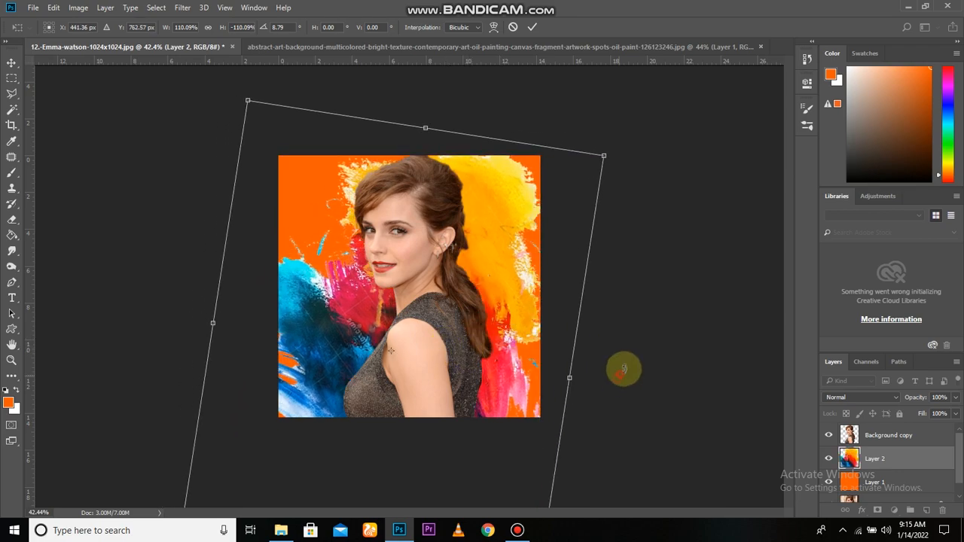
pyautogui.moveTo(624, 369); pyautogui.dragTo(637, 304)
pyautogui.moveTo(528, 351); pyautogui.dragTo(545, 354)
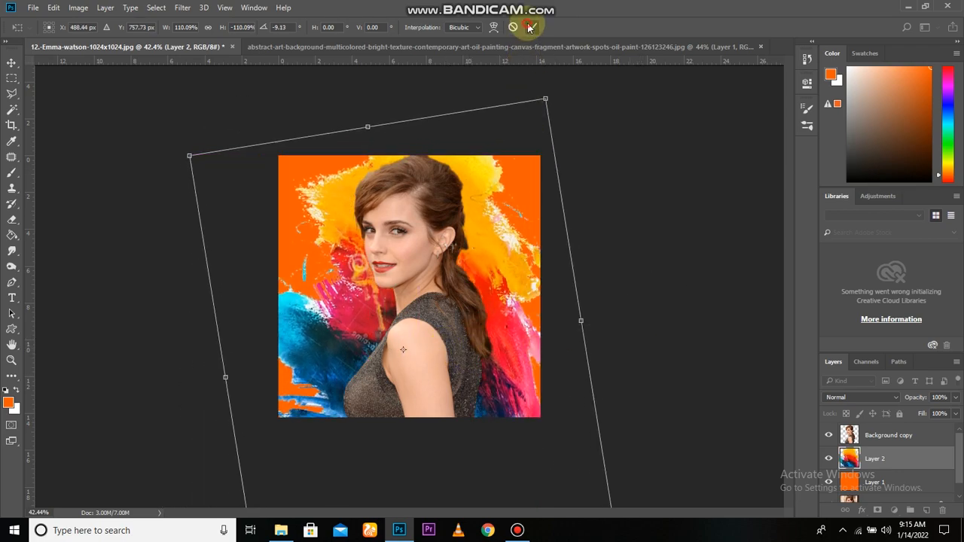
pyautogui.click(531, 28)
pyautogui.hotkey('ctrl', '0')
# - Sharpen the woman's cut-out layer with Unsharp Mask at amount 210% and radius 3.3 pixels
pyautogui.click(832, 443)
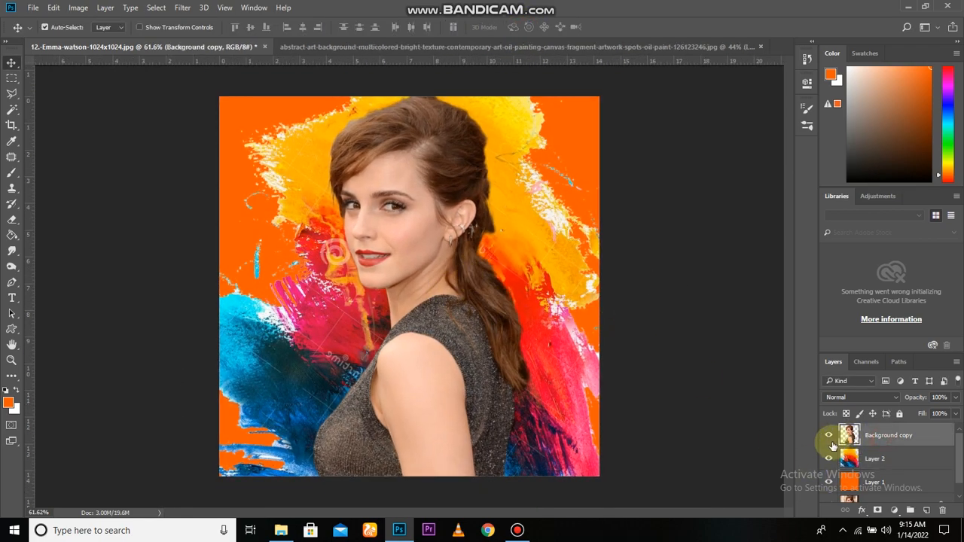
pyautogui.click(182, 7)
pyautogui.moveTo(197, 210)
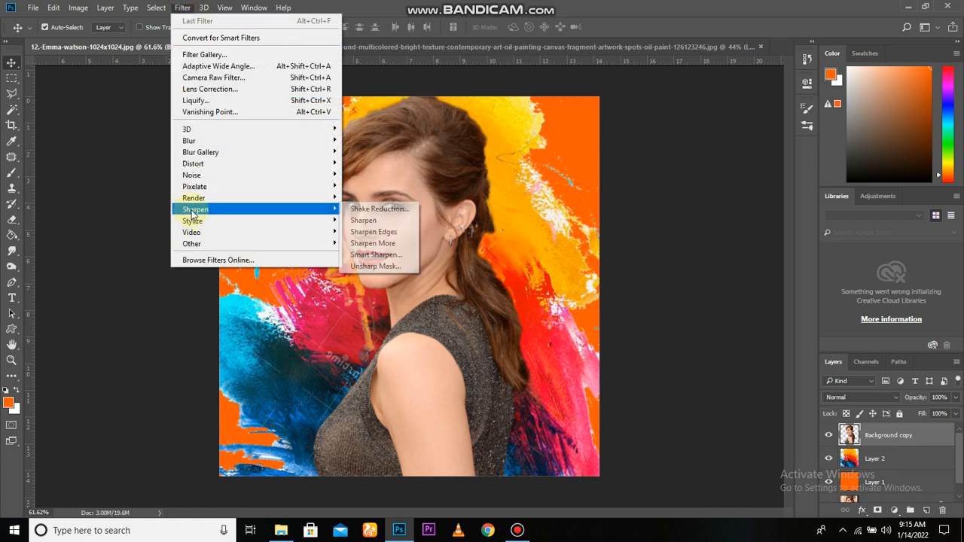
pyautogui.click(375, 266)
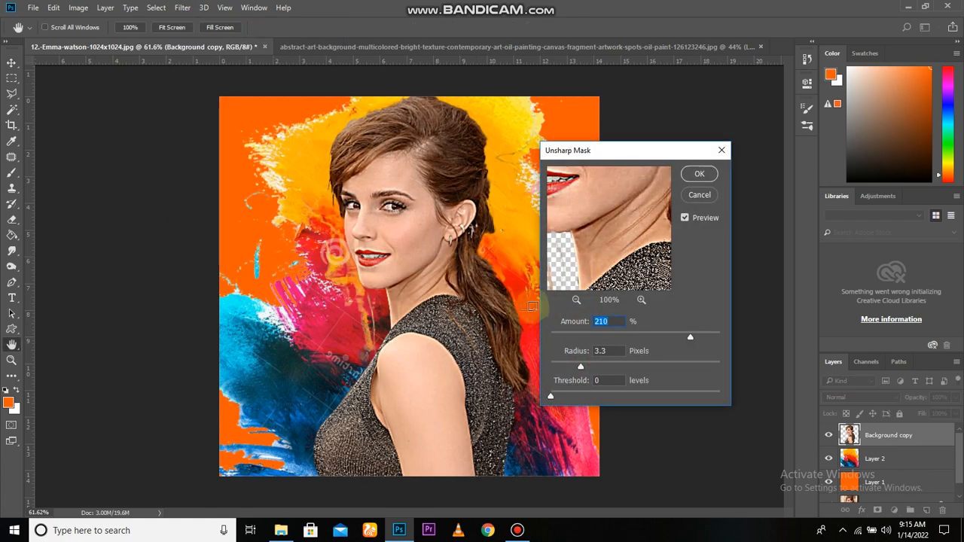
pyautogui.click(698, 175)
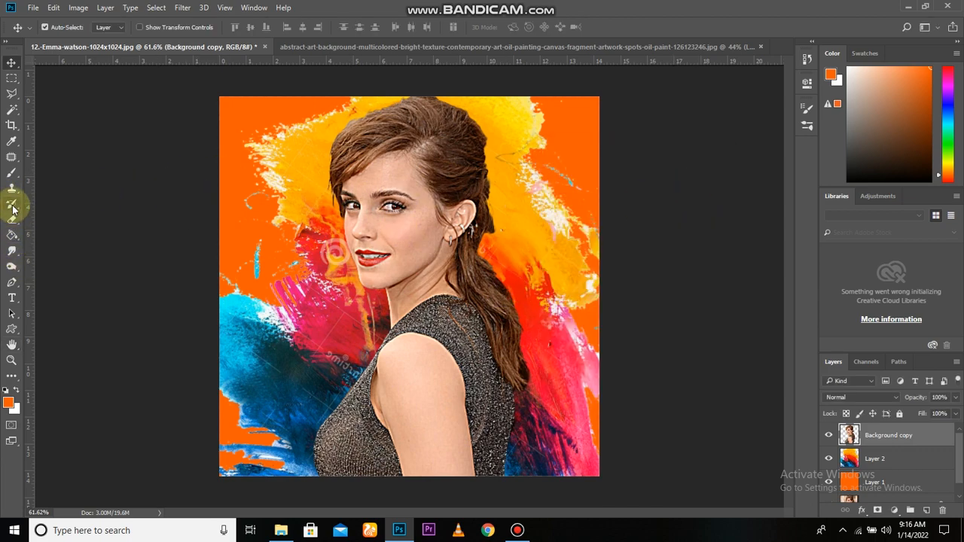
# - Smooth the skin on the nose, cheek and around the eye with the Smudge tool at 35% strength
pyautogui.click(6, 255)
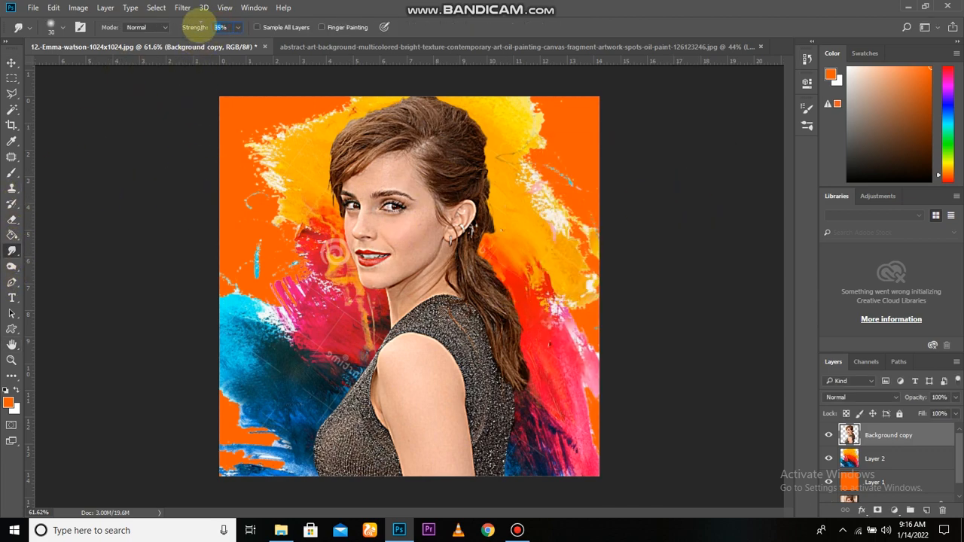
pyautogui.scroll(5, 394, 231)
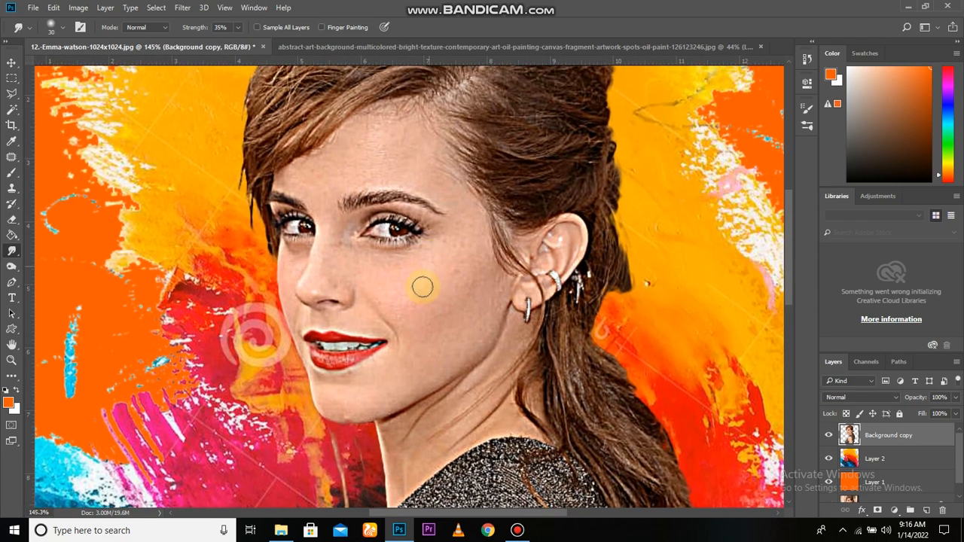
pyautogui.scroll(2, 314, 240)
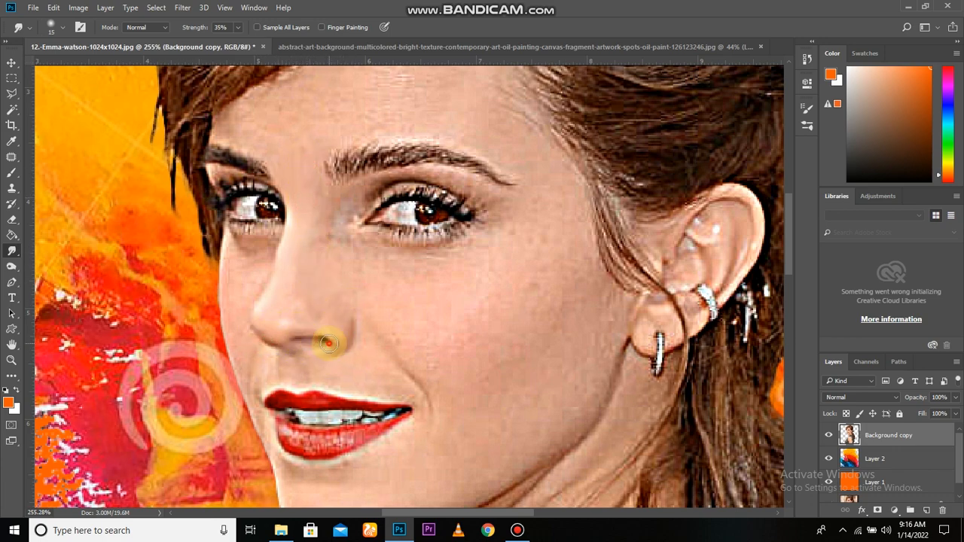
pyautogui.moveTo(335, 326)
pyautogui.mouseDown()
pyautogui.moveTo(343, 228)
pyautogui.moveTo(376, 183)
pyautogui.moveTo(456, 179)
pyautogui.moveTo(492, 201)
pyautogui.mouseUp()
pyautogui.moveTo(482, 190); pyautogui.dragTo(370, 185)
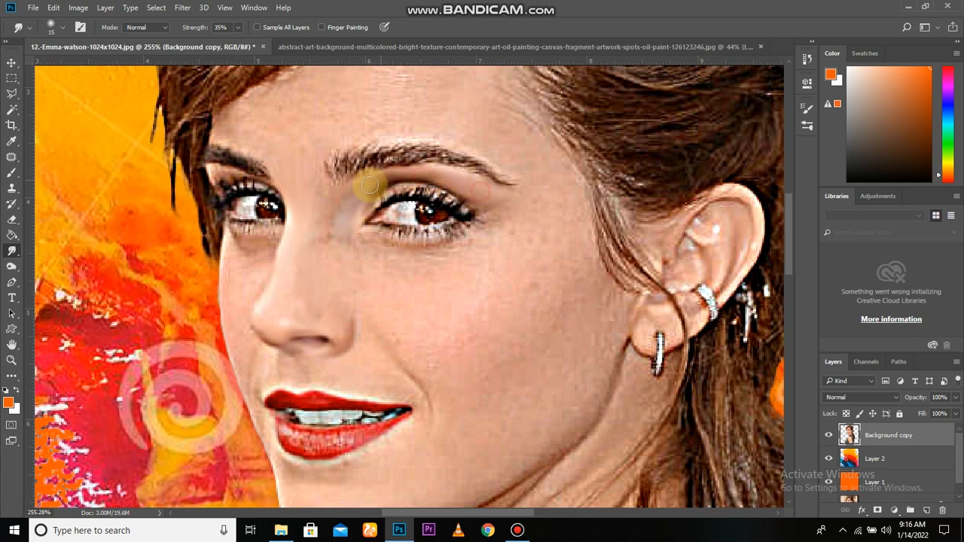
pyautogui.moveTo(464, 241); pyautogui.dragTo(446, 234)
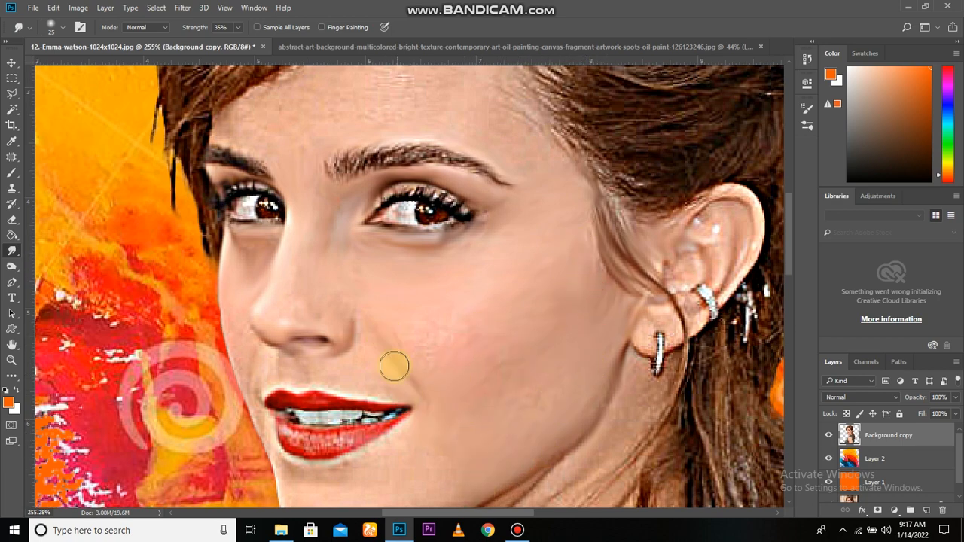
# - Smudge the forehead skin and blend it into the hairline down the temple with a 25 px brush
pyautogui.scroll(5, 536, 365)
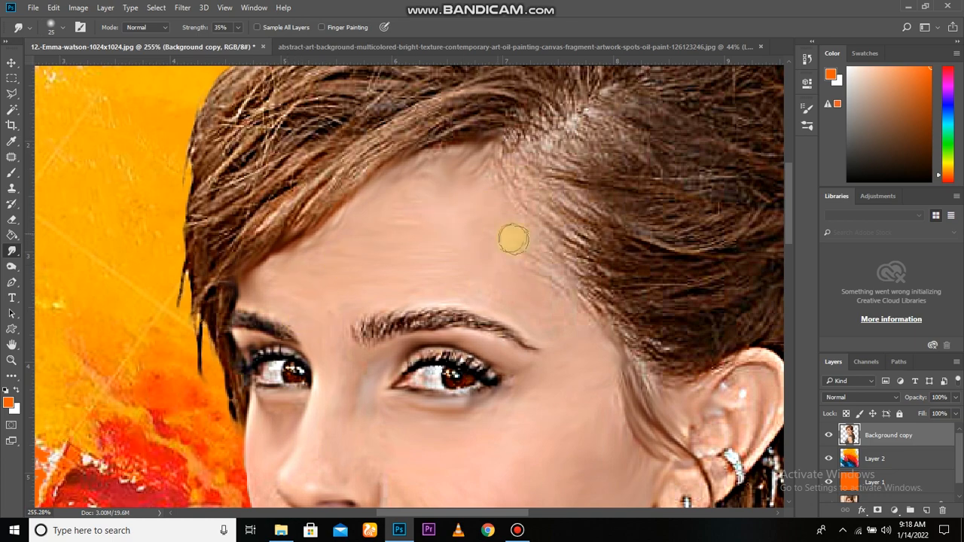
pyautogui.moveTo(514, 239); pyautogui.dragTo(566, 272)
pyautogui.moveTo(494, 196)
pyautogui.mouseDown()
pyautogui.moveTo(592, 257)
pyautogui.moveTo(593, 284)
pyautogui.moveTo(654, 366)
pyautogui.mouseUp()
pyautogui.moveTo(526, 259); pyautogui.dragTo(542, 272)
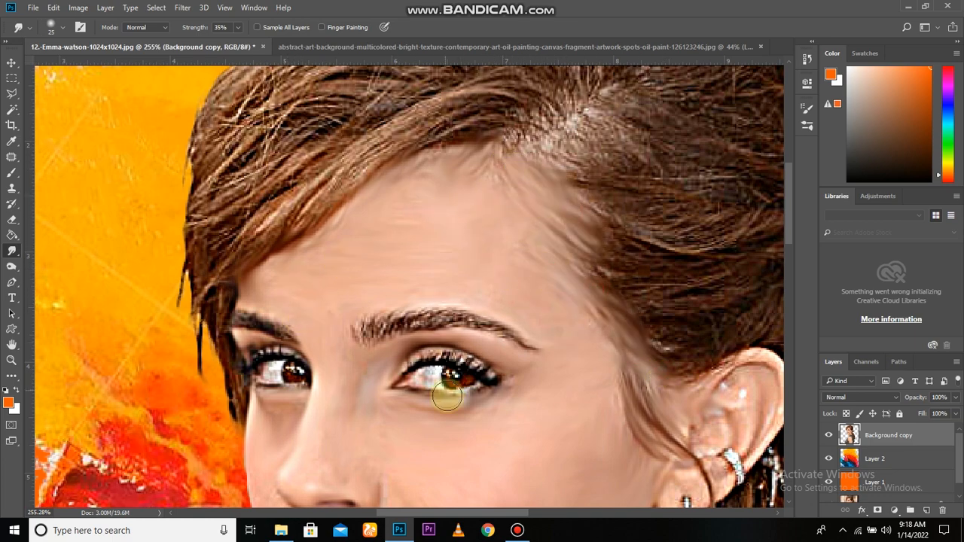
# - Smudge the ear, its jewellery and the hair strands beside it with the brush reduced to 10 px
pyautogui.scroll(3, 687, 427)
pyautogui.moveTo(686, 427); pyautogui.dragTo(502, 353)
pyautogui.press('[')
pyautogui.press('[')
pyautogui.press('[')
pyautogui.moveTo(624, 247)
pyautogui.mouseDown()
pyautogui.moveTo(640, 330)
pyautogui.moveTo(583, 394)
pyautogui.mouseUp()
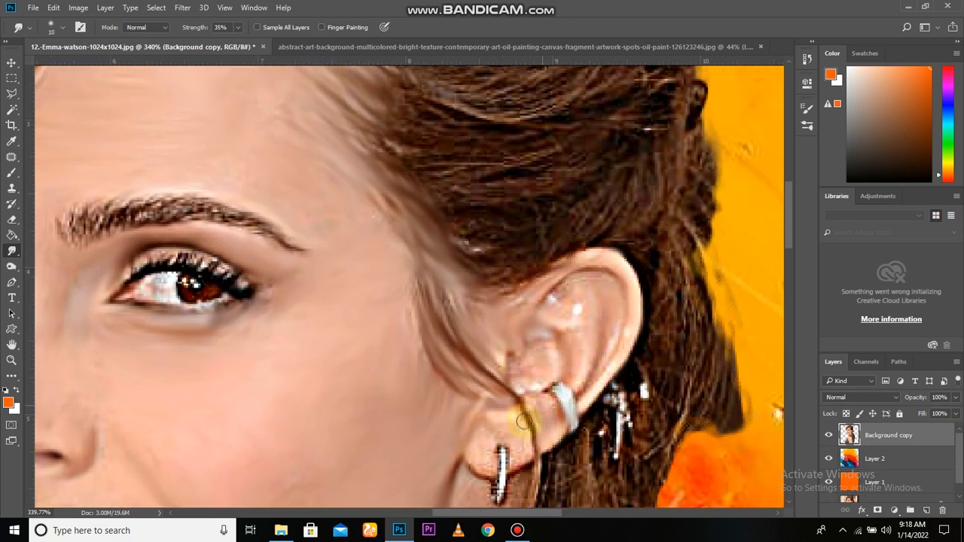
pyautogui.moveTo(529, 348)
pyautogui.mouseDown()
pyautogui.moveTo(554, 311)
pyautogui.moveTo(531, 291)
pyautogui.moveTo(605, 372)
pyautogui.mouseUp()
# - Smudge both eyebrows, the eyelids and the eyes into smooth painted strokes with the 10 px brush
pyautogui.scroll(-2, 460, 425)
pyautogui.moveTo(460, 424); pyautogui.dragTo(667, 278)
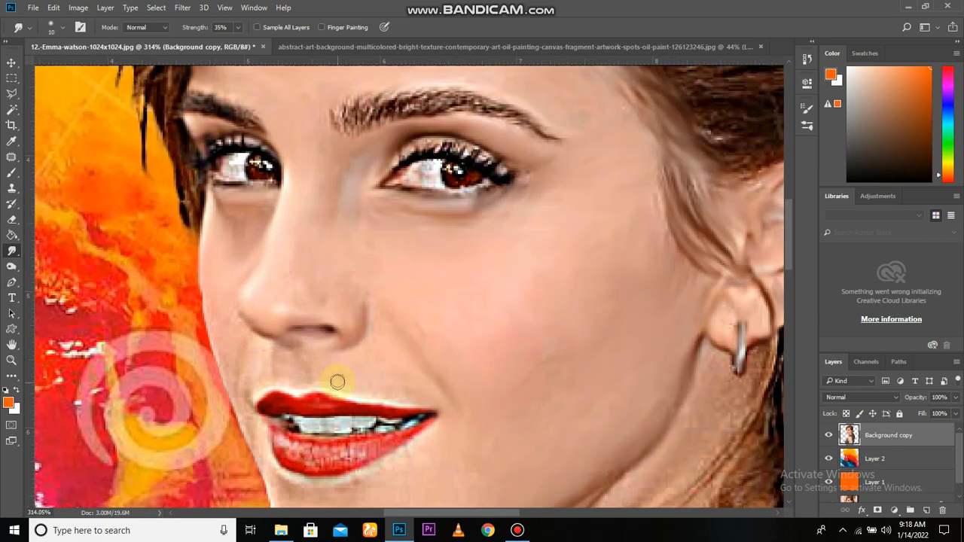
pyautogui.scroll(3, 371, 111)
pyautogui.moveTo(371, 110)
pyautogui.mouseDown()
pyautogui.moveTo(440, 259)
pyautogui.moveTo(480, 234)
pyautogui.moveTo(614, 254)
pyautogui.moveTo(404, 275)
pyautogui.moveTo(429, 254)
pyautogui.moveTo(201, 236)
pyautogui.mouseUp()
pyautogui.moveTo(442, 322)
pyautogui.mouseDown()
pyautogui.moveTo(540, 295)
pyautogui.moveTo(617, 332)
pyautogui.moveTo(534, 361)
pyautogui.moveTo(506, 324)
pyautogui.moveTo(526, 341)
pyautogui.moveTo(524, 355)
pyautogui.moveTo(545, 346)
pyautogui.mouseUp()
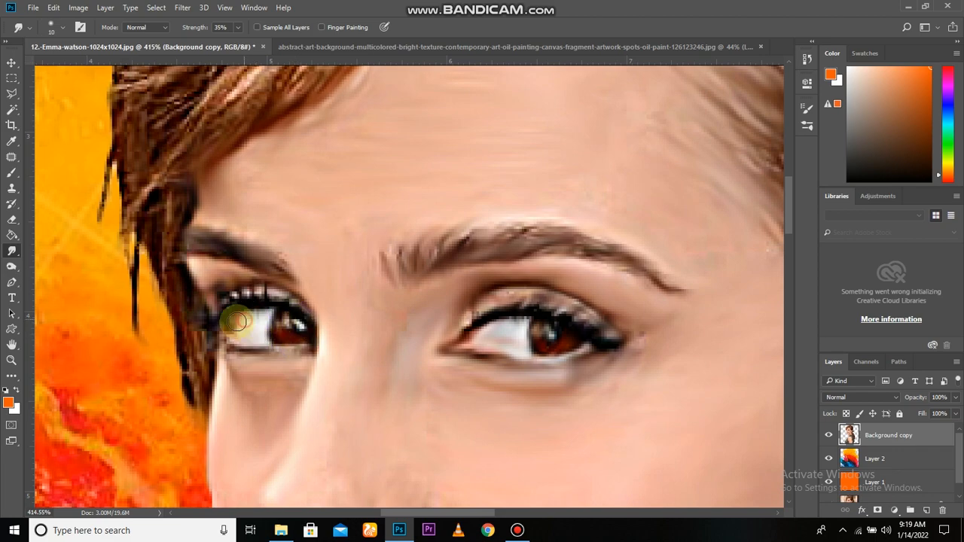
# - Smooth the skin between nose and upper lip, around the mouth and across the chin with the Smudge tool
pyautogui.moveTo(362, 399); pyautogui.dragTo(466, 155)
pyautogui.scroll(-3, 542, 293)
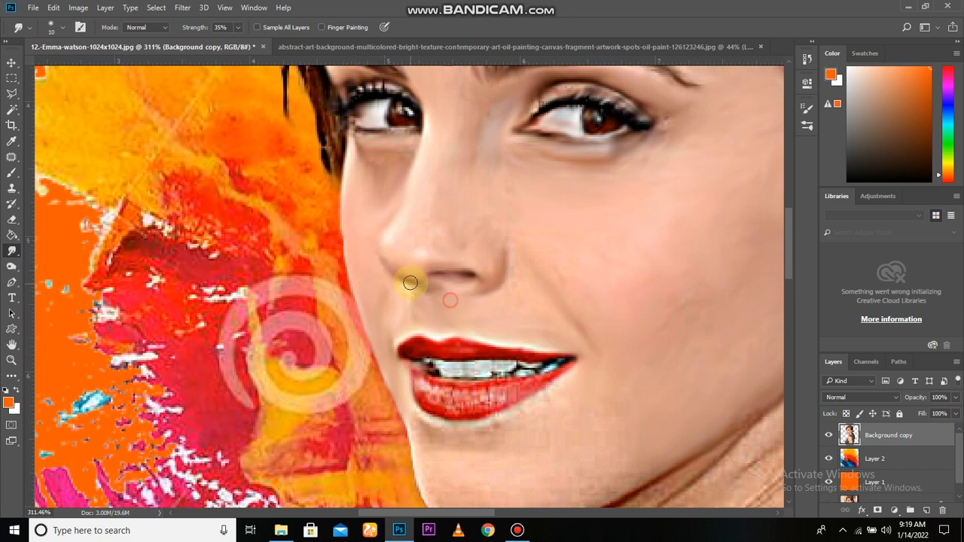
pyautogui.scroll(-2, 424, 348)
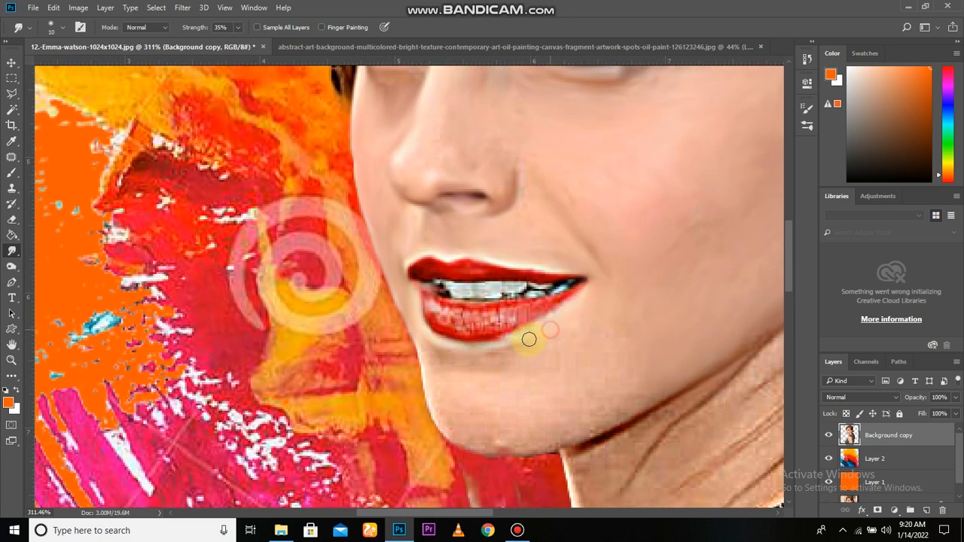
pyautogui.moveTo(431, 365)
pyautogui.mouseDown()
pyautogui.moveTo(429, 396)
pyautogui.moveTo(510, 445)
pyautogui.mouseUp()
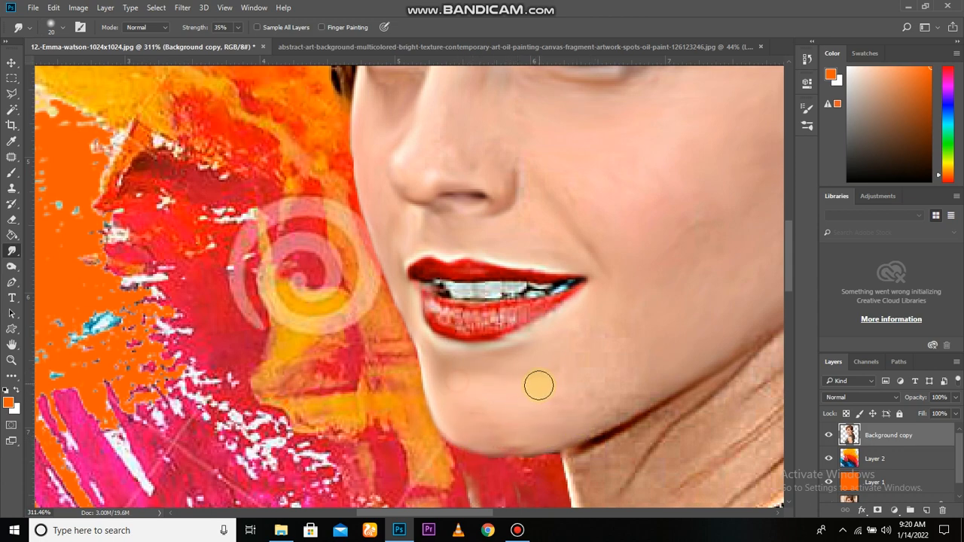
# - Smudge the upper and lower lips smooth with a smaller brush
pyautogui.keyDown('alt'); pyautogui.scroll(4, 503, 354); pyautogui.keyUp('alt')
pyautogui.press('[')
pyautogui.press('[')
pyautogui.press('[')
pyautogui.moveTo(523, 310)
pyautogui.mouseDown()
pyautogui.moveTo(540, 294)
pyautogui.moveTo(433, 313)
pyautogui.moveTo(423, 289)
pyautogui.moveTo(513, 301)
pyautogui.moveTo(441, 300)
pyautogui.moveTo(504, 292)
pyautogui.mouseUp()
pyautogui.moveTo(533, 246)
pyautogui.mouseDown()
pyautogui.moveTo(368, 236)
pyautogui.moveTo(512, 235)
pyautogui.moveTo(576, 258)
pyautogui.moveTo(378, 239)
pyautogui.mouseUp()
pyautogui.moveTo(442, 259)
pyautogui.mouseDown()
pyautogui.moveTo(516, 264)
pyautogui.moveTo(402, 270)
pyautogui.mouseUp()
# - Smudge the jawline and the upper neck folds with the brush enlarged to 15 px
pyautogui.keyDown('alt'); pyautogui.scroll(-4, 480, 407); pyautogui.keyUp('alt')
pyautogui.moveTo(539, 317)
pyautogui.mouseDown()
pyautogui.moveTo(495, 375)
pyautogui.moveTo(248, 274)
pyautogui.mouseUp()
pyautogui.keyDown('alt'); pyautogui.scroll(1, 428, 266); pyautogui.keyUp('alt')
pyautogui.press(']')
pyautogui.press(']')
pyautogui.moveTo(481, 323)
pyautogui.mouseDown()
pyautogui.moveTo(392, 393)
pyautogui.moveTo(253, 441)
pyautogui.moveTo(273, 468)
pyautogui.moveTo(490, 356)
pyautogui.moveTo(458, 362)
pyautogui.mouseUp()
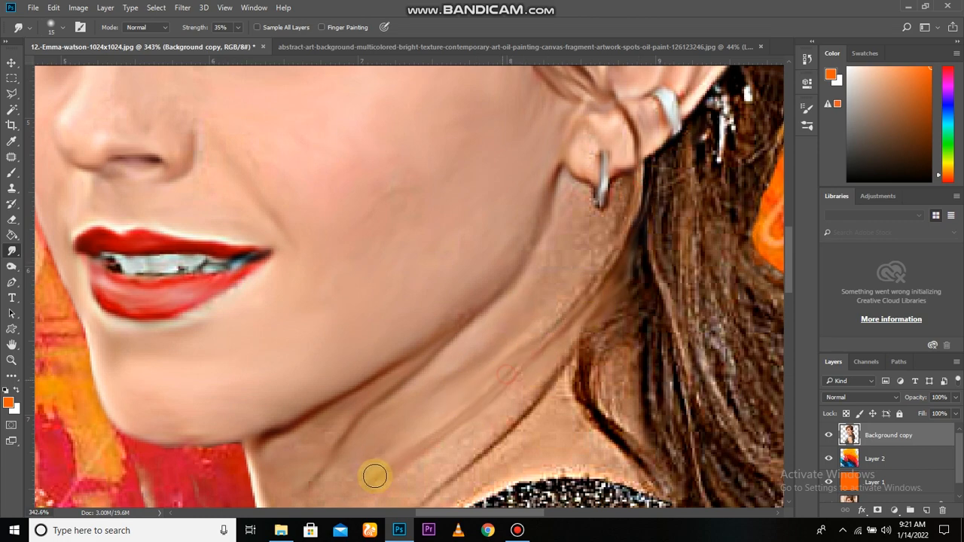
# - Smooth the lower neck, the shaded skin below the ear and the edge along the dress neckline with the Smudge tool
pyautogui.scroll(-3, 452, 458)
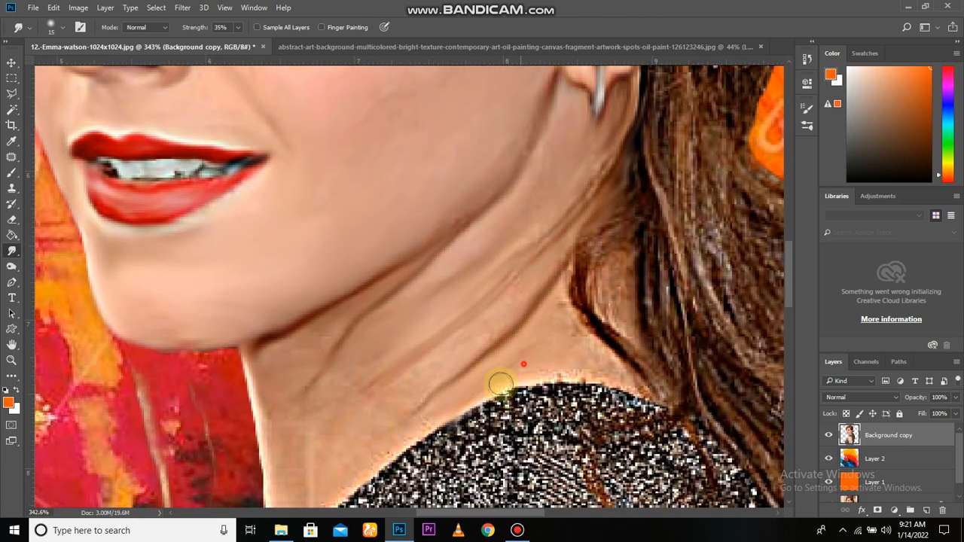
pyautogui.moveTo(623, 292)
pyautogui.mouseDown()
pyautogui.moveTo(572, 266)
pyautogui.moveTo(504, 440)
pyautogui.moveTo(545, 386)
pyautogui.mouseUp()
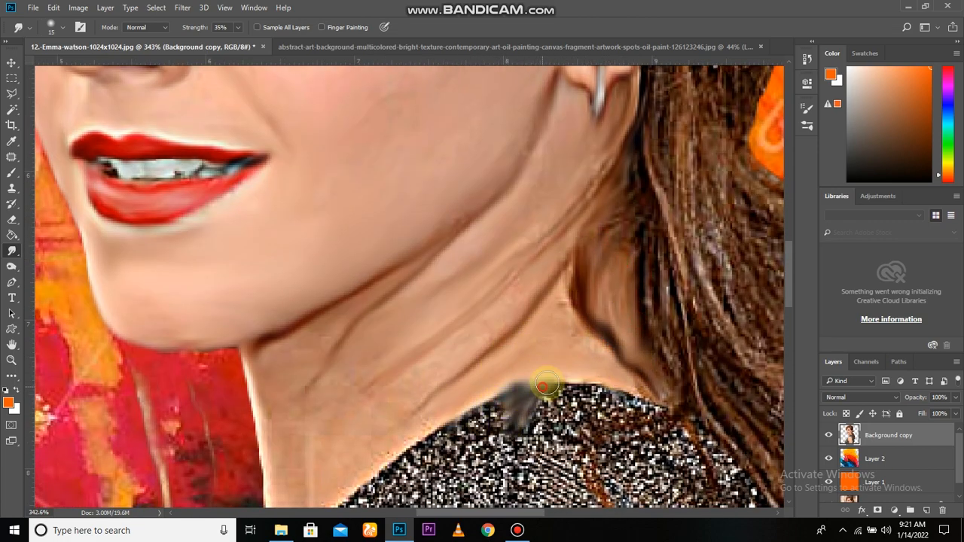
pyautogui.moveTo(480, 314); pyautogui.dragTo(569, 177)
pyautogui.moveTo(372, 314); pyautogui.dragTo(370, 336)
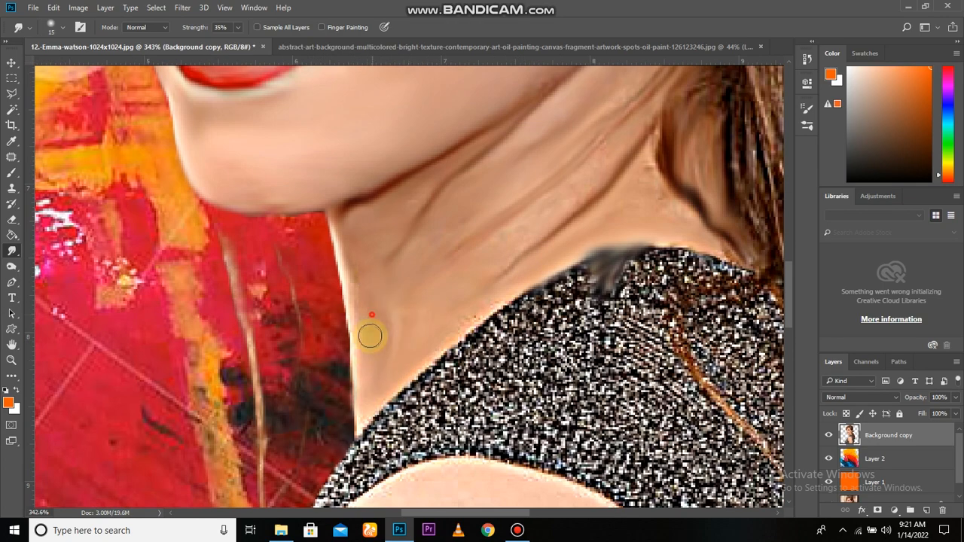
# - Smooth the armhole edge and the skin of the shoulder and upper arm with the Smudge tool enlarged to 25 px
pyautogui.scroll(-5, 405, 415)
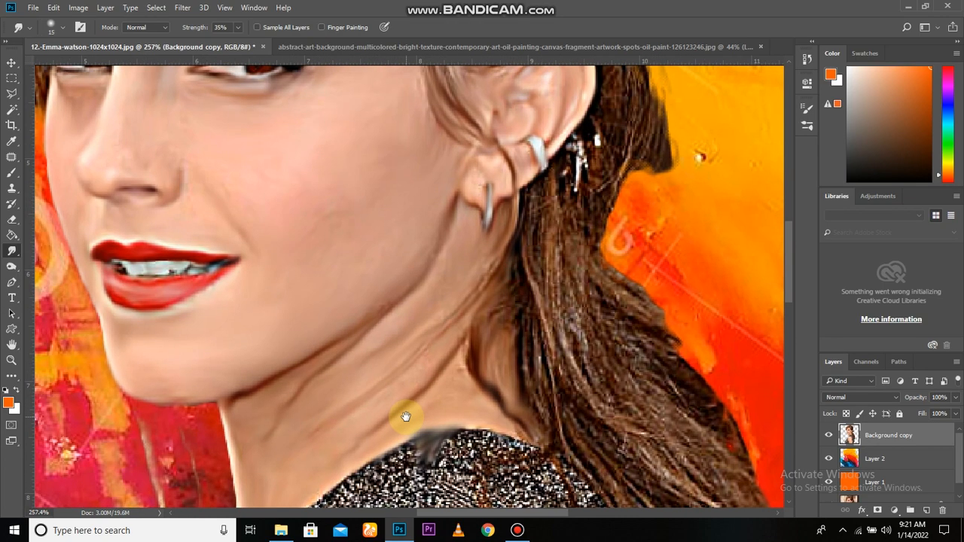
pyautogui.scroll(-3, 441, 402)
pyautogui.scroll(4, 379, 423)
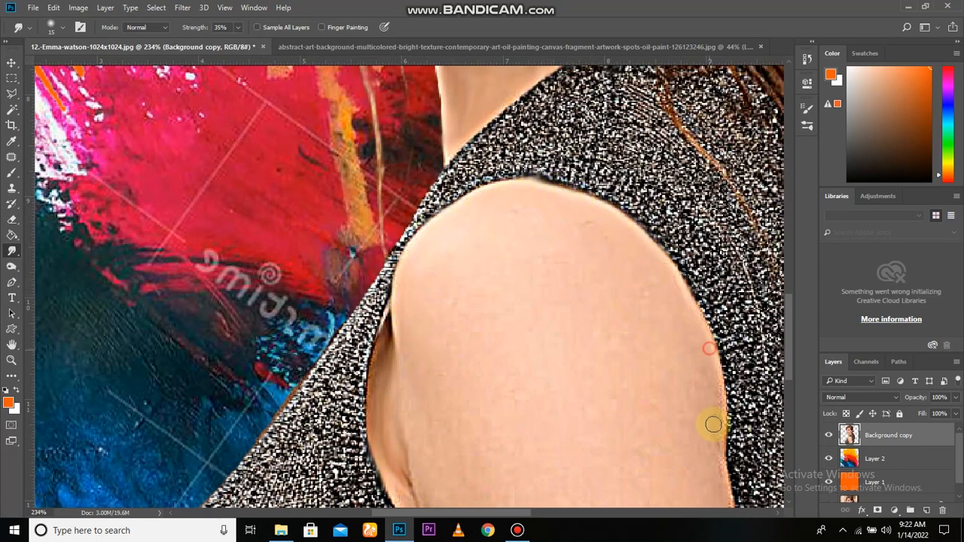
pyautogui.scroll(-1, 542, 354)
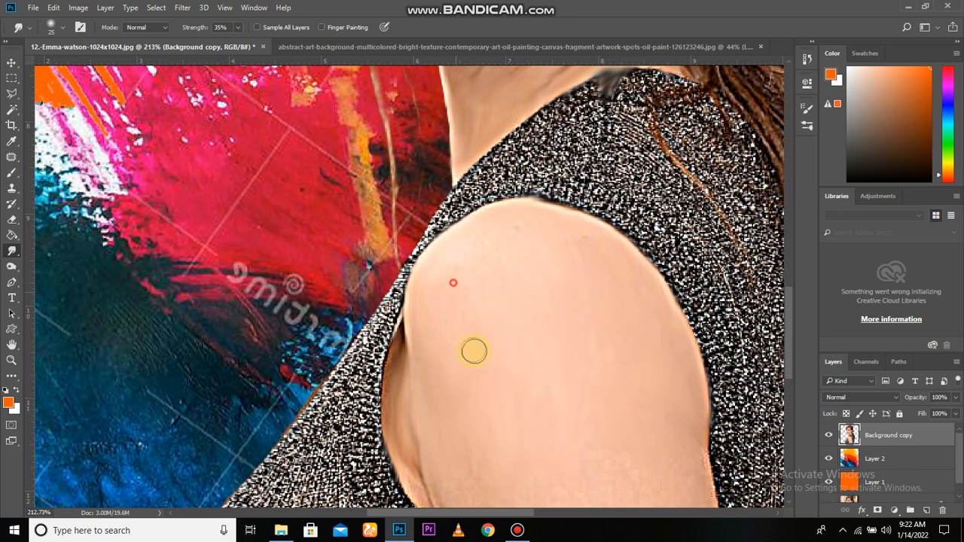
pyautogui.scroll(-1, 475, 351)
pyautogui.moveTo(412, 430)
pyautogui.mouseDown()
pyautogui.moveTo(467, 327)
pyautogui.moveTo(499, 410)
pyautogui.mouseUp()
pyautogui.moveTo(462, 284); pyautogui.dragTo(472, 362)
pyautogui.moveTo(572, 382); pyautogui.dragTo(590, 290)
pyautogui.moveTo(554, 414); pyautogui.dragTo(560, 462)
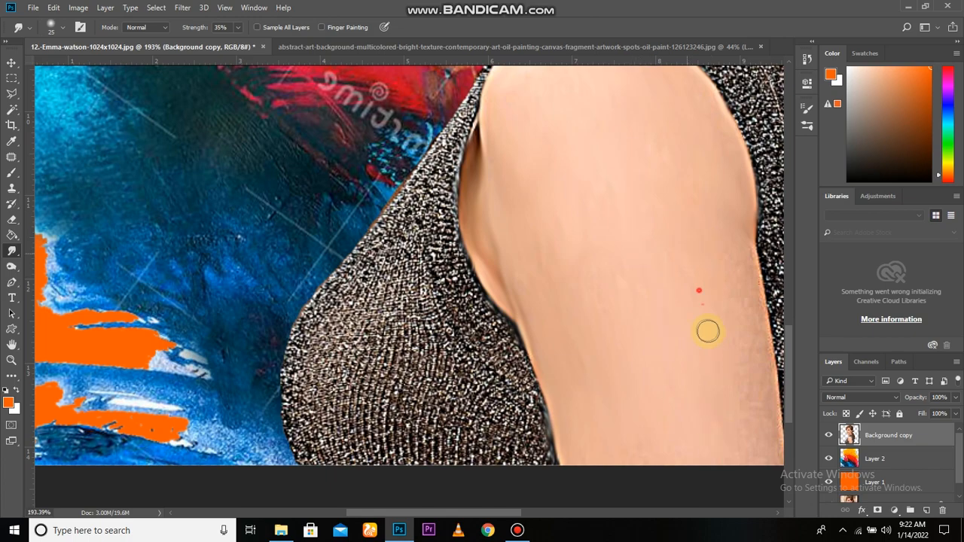
# - Smudge the rest of the arm's skin smooth down to the canvas's lower edge
pyautogui.moveTo(680, 299); pyautogui.dragTo(586, 328)
pyautogui.moveTo(643, 284); pyautogui.dragTo(676, 461)
pyautogui.moveTo(661, 398); pyautogui.dragTo(664, 408)
pyautogui.scroll(-1, 556, 277)
pyautogui.moveTo(548, 300); pyautogui.dragTo(479, 368)
pyautogui.scroll(-3, 555, 204)
pyautogui.scroll(-1, 479, 369)
pyautogui.moveTo(496, 90); pyautogui.dragTo(447, 422)
# - Smudge the inner end of the eyebrow above the nose with the brush reduced to 10 px
pyautogui.scroll(6, 448, 422)
pyautogui.scroll(4, 436, 252)
pyautogui.press('[')
pyautogui.press('[')
pyautogui.press('[')
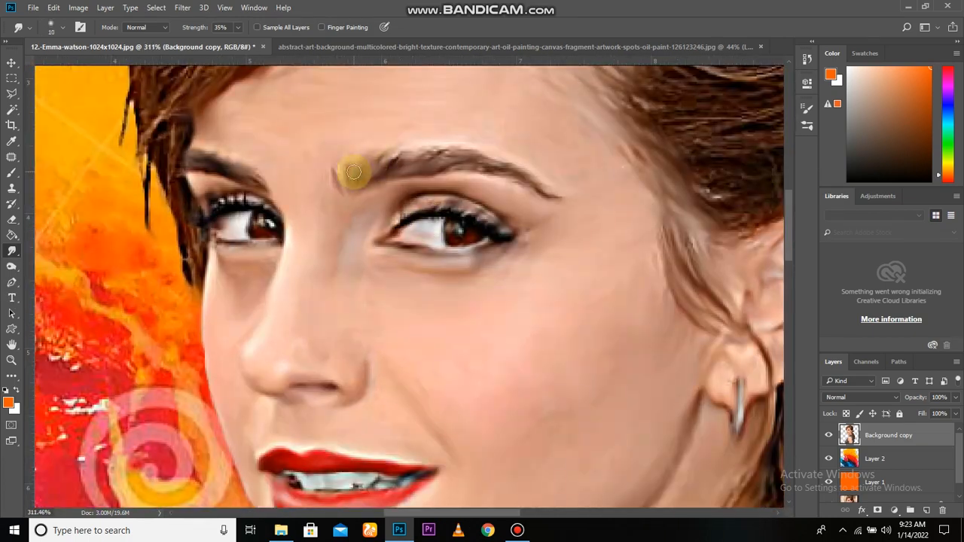
# - Smudge the swept fringe above the forehead along the hair flow with a 25 px brush
pyautogui.scroll(-5, 422, 430)
pyautogui.moveTo(422, 232); pyautogui.dragTo(423, 484)
pyautogui.press(']')
pyautogui.press(']')
pyautogui.press(']')
pyautogui.moveTo(476, 286)
pyautogui.mouseDown()
pyautogui.moveTo(359, 329)
pyautogui.moveTo(282, 374)
pyautogui.mouseUp()
pyautogui.moveTo(530, 281)
pyautogui.mouseDown()
pyautogui.moveTo(546, 249)
pyautogui.moveTo(320, 300)
pyautogui.moveTo(233, 390)
pyautogui.moveTo(249, 461)
pyautogui.mouseUp()
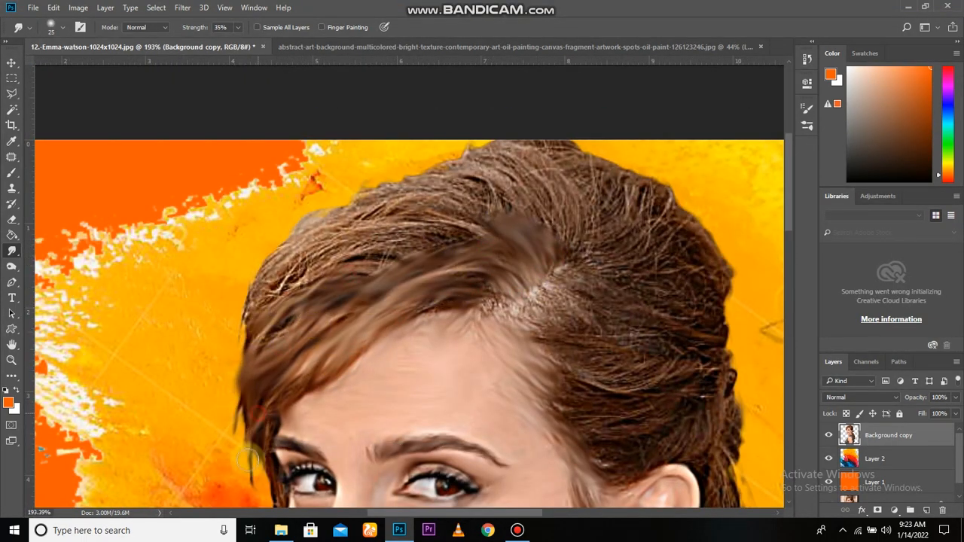
# - Smudge the hair from the fringe's outer edge up over the crown into soft strands
pyautogui.moveTo(264, 287)
pyautogui.mouseDown()
pyautogui.moveTo(245, 319)
pyautogui.moveTo(446, 205)
pyautogui.moveTo(288, 264)
pyautogui.mouseUp()
pyautogui.moveTo(407, 256); pyautogui.dragTo(336, 271)
pyautogui.moveTo(518, 281); pyautogui.dragTo(398, 306)
pyautogui.moveTo(469, 252)
pyautogui.mouseDown()
pyautogui.moveTo(388, 233)
pyautogui.moveTo(387, 307)
pyautogui.mouseUp()
pyautogui.moveTo(329, 275); pyautogui.dragTo(299, 271)
pyautogui.moveTo(473, 314)
pyautogui.mouseDown()
pyautogui.moveTo(490, 279)
pyautogui.moveTo(498, 293)
pyautogui.mouseUp()
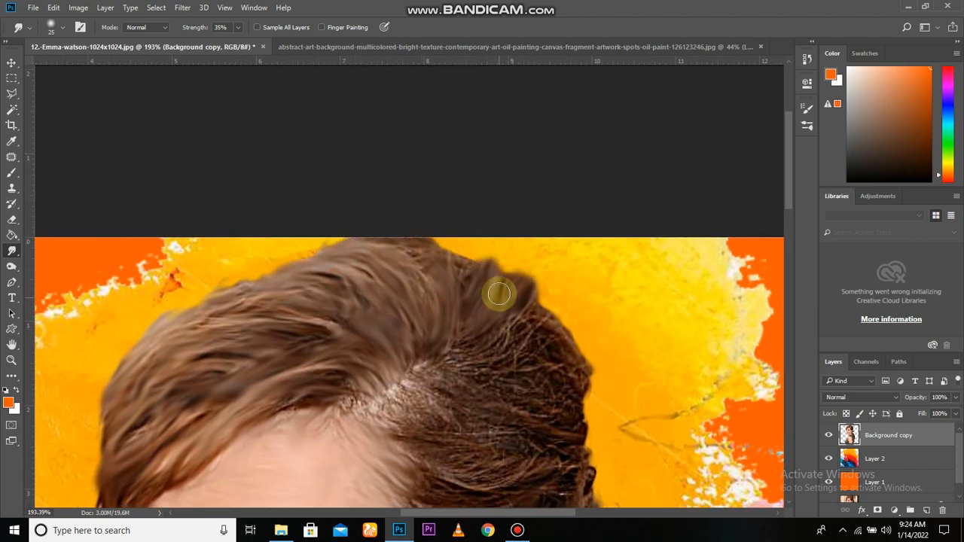
# - Smudge the hair around the parting and across the back of the head above the ear
pyautogui.moveTo(403, 391)
pyautogui.mouseDown()
pyautogui.moveTo(424, 281)
pyautogui.moveTo(415, 319)
pyautogui.mouseUp()
pyautogui.moveTo(441, 267)
pyautogui.mouseDown()
pyautogui.moveTo(516, 269)
pyautogui.moveTo(514, 234)
pyautogui.moveTo(544, 221)
pyautogui.moveTo(612, 245)
pyautogui.moveTo(541, 277)
pyautogui.moveTo(580, 317)
pyautogui.moveTo(525, 326)
pyautogui.moveTo(430, 320)
pyautogui.moveTo(500, 334)
pyautogui.moveTo(438, 355)
pyautogui.moveTo(591, 346)
pyautogui.moveTo(451, 367)
pyautogui.moveTo(479, 391)
pyautogui.moveTo(493, 418)
pyautogui.moveTo(486, 423)
pyautogui.moveTo(523, 441)
pyautogui.moveTo(475, 438)
pyautogui.mouseUp()
pyautogui.moveTo(587, 415); pyautogui.dragTo(542, 343)
pyautogui.moveTo(542, 343); pyautogui.dragTo(572, 325)
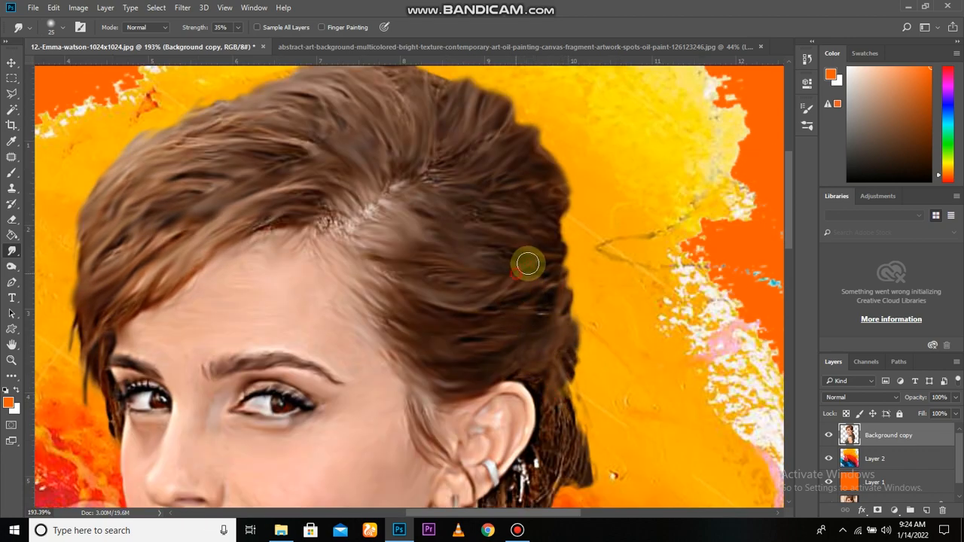
# - Smudge the hair behind the ear and the ponytail down to its tips, enlarging the brush to 30 px
pyautogui.scroll(-3, 527, 264)
pyautogui.moveTo(555, 282)
pyautogui.mouseDown()
pyautogui.moveTo(563, 361)
pyautogui.moveTo(582, 383)
pyautogui.moveTo(593, 334)
pyautogui.moveTo(549, 340)
pyautogui.moveTo(533, 372)
pyautogui.moveTo(499, 387)
pyautogui.mouseUp()
pyautogui.moveTo(539, 450); pyautogui.dragTo(550, 374)
pyautogui.moveTo(609, 428); pyautogui.dragTo(587, 366)
pyautogui.moveTo(557, 313)
pyautogui.mouseDown()
pyautogui.moveTo(503, 319)
pyautogui.moveTo(565, 459)
pyautogui.mouseUp()
pyautogui.moveTo(574, 365); pyautogui.dragTo(613, 433)
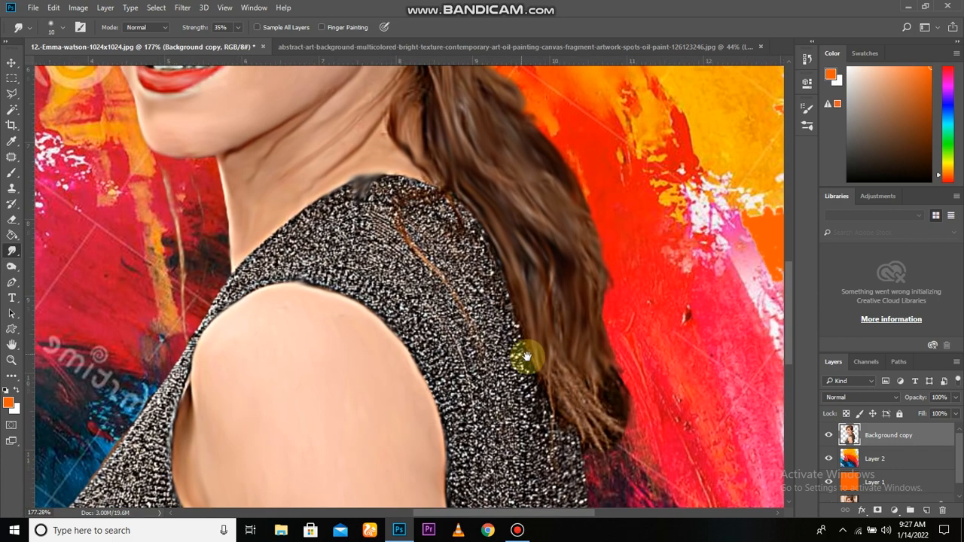
pyautogui.moveTo(522, 357); pyautogui.dragTo(561, 388)
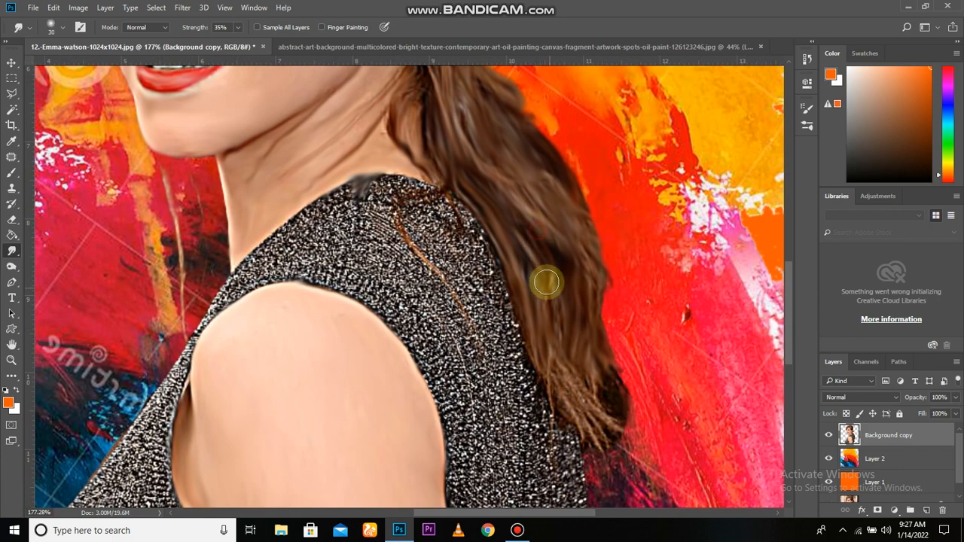
pyautogui.moveTo(547, 281)
pyautogui.mouseDown()
pyautogui.moveTo(560, 349)
pyautogui.moveTo(543, 375)
pyautogui.moveTo(613, 381)
pyautogui.mouseUp()
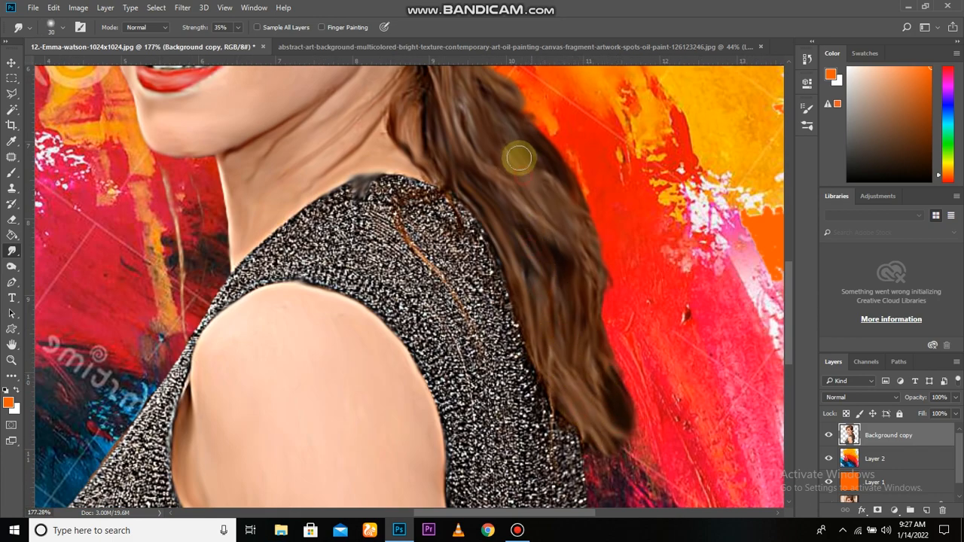
# - Smudge the dress fabric beside the ponytail, along the neckline and over the shoulder
pyautogui.scroll(-5, 553, 305)
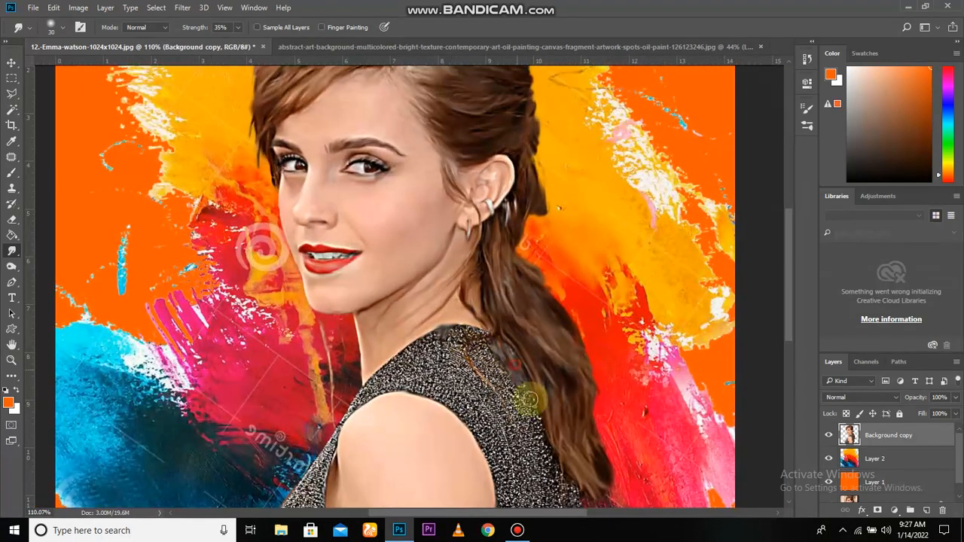
pyautogui.scroll(3, 454, 325)
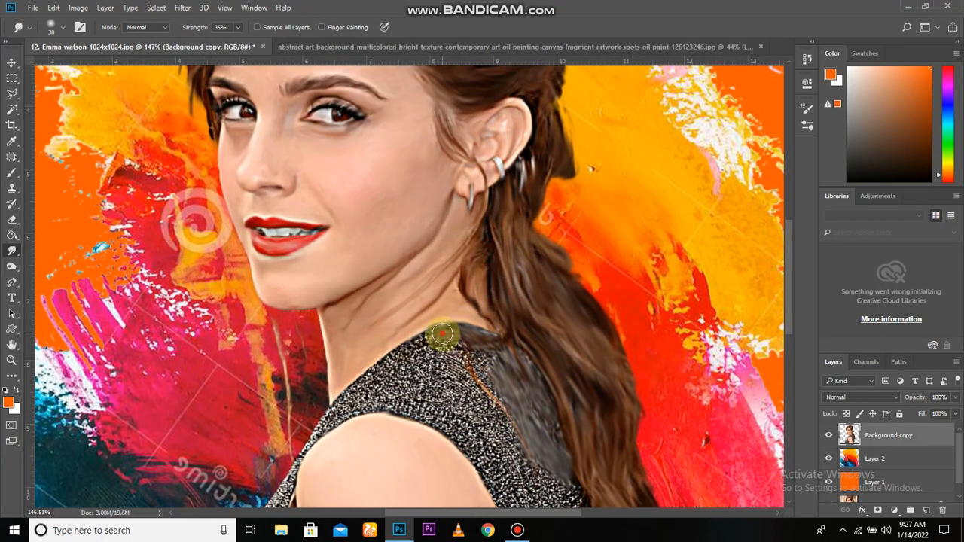
pyautogui.moveTo(465, 363); pyautogui.dragTo(431, 340)
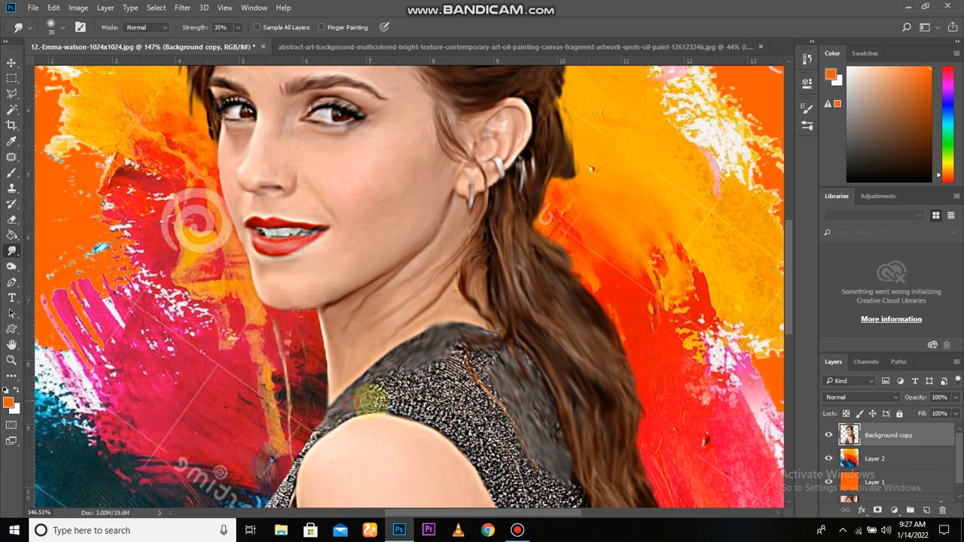
pyautogui.moveTo(505, 501)
pyautogui.mouseDown()
pyautogui.moveTo(471, 437)
pyautogui.moveTo(403, 371)
pyautogui.moveTo(427, 404)
pyautogui.moveTo(406, 384)
pyautogui.moveTo(450, 373)
pyautogui.moveTo(484, 392)
pyautogui.moveTo(492, 351)
pyautogui.moveTo(415, 372)
pyautogui.moveTo(463, 361)
pyautogui.moveTo(516, 450)
pyautogui.moveTo(544, 409)
pyautogui.mouseUp()
pyautogui.moveTo(406, 410); pyautogui.dragTo(409, 370)
# - Smudge the glitter texture on the back of the dress between the arm and the ponytail, down to the canvas's lower edge
pyautogui.moveTo(468, 396)
pyautogui.mouseDown()
pyautogui.moveTo(518, 448)
pyautogui.moveTo(506, 448)
pyautogui.moveTo(577, 454)
pyautogui.moveTo(601, 485)
pyautogui.mouseUp()
pyautogui.moveTo(595, 503)
pyautogui.mouseDown()
pyautogui.moveTo(586, 417)
pyautogui.moveTo(614, 457)
pyautogui.moveTo(588, 408)
pyautogui.moveTo(600, 408)
pyautogui.moveTo(549, 456)
pyautogui.mouseUp()
pyautogui.moveTo(547, 405)
pyautogui.mouseDown()
pyautogui.moveTo(554, 446)
pyautogui.moveTo(530, 362)
pyautogui.mouseUp()
pyautogui.moveTo(516, 490)
pyautogui.mouseDown()
pyautogui.moveTo(536, 472)
pyautogui.moveTo(598, 466)
pyautogui.mouseUp()
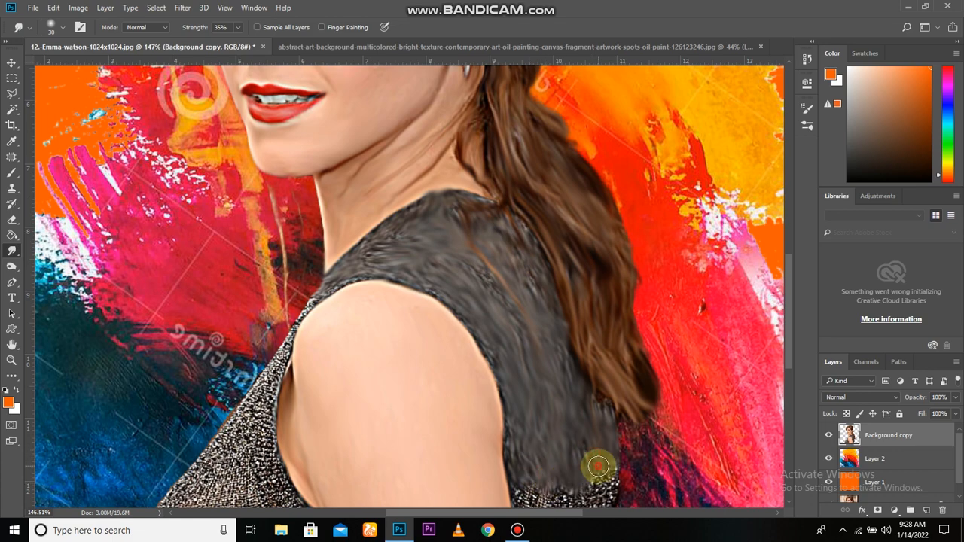
pyautogui.moveTo(566, 424); pyautogui.dragTo(579, 336)
pyautogui.moveTo(607, 386)
pyautogui.mouseDown()
pyautogui.moveTo(611, 462)
pyautogui.moveTo(593, 499)
pyautogui.moveTo(583, 405)
pyautogui.moveTo(568, 473)
pyautogui.moveTo(549, 476)
pyautogui.moveTo(532, 392)
pyautogui.moveTo(533, 452)
pyautogui.moveTo(556, 426)
pyautogui.moveTo(545, 413)
pyautogui.moveTo(560, 409)
pyautogui.moveTo(602, 454)
pyautogui.mouseUp()
pyautogui.scroll(-2, 551, 418)
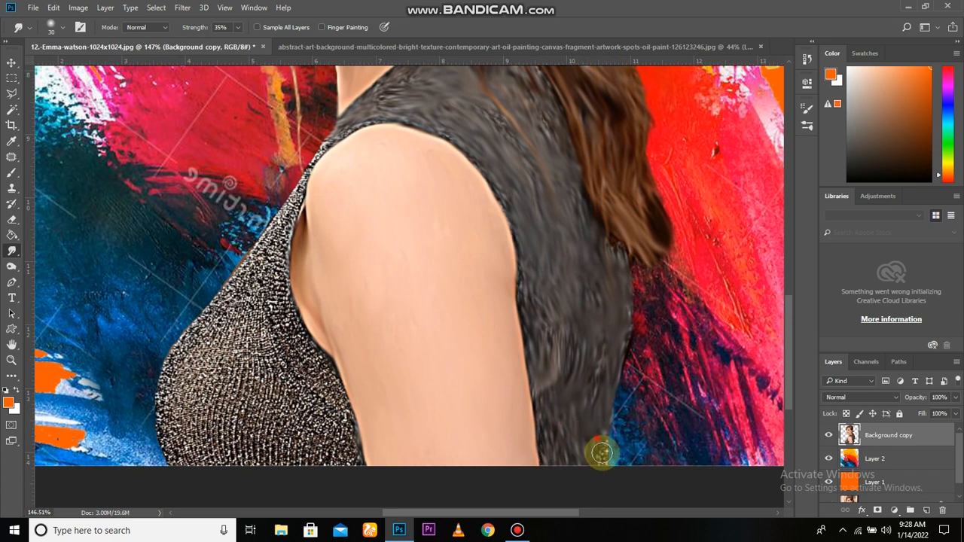
# - Smudge the front of the dress from the armhole over the chest down to the hem edge of the canvas
pyautogui.moveTo(305, 268)
pyautogui.mouseDown()
pyautogui.moveTo(370, 329)
pyautogui.moveTo(424, 359)
pyautogui.mouseUp()
pyautogui.scroll(3, 436, 263)
pyautogui.moveTo(426, 284)
pyautogui.mouseDown()
pyautogui.moveTo(376, 353)
pyautogui.moveTo(404, 349)
pyautogui.moveTo(412, 337)
pyautogui.moveTo(357, 388)
pyautogui.moveTo(317, 449)
pyautogui.moveTo(391, 393)
pyautogui.moveTo(407, 490)
pyautogui.moveTo(413, 472)
pyautogui.moveTo(362, 409)
pyautogui.mouseUp()
pyautogui.moveTo(327, 459)
pyautogui.mouseDown()
pyautogui.moveTo(376, 405)
pyautogui.moveTo(370, 430)
pyautogui.mouseUp()
pyautogui.scroll(-2, 370, 429)
pyautogui.hscroll(-1, 362, 370)
pyautogui.moveTo(361, 370)
pyautogui.mouseDown()
pyautogui.moveTo(342, 393)
pyautogui.moveTo(316, 390)
pyautogui.moveTo(286, 480)
pyautogui.moveTo(354, 427)
pyautogui.moveTo(365, 431)
pyautogui.moveTo(351, 399)
pyautogui.moveTo(381, 433)
pyautogui.moveTo(391, 398)
pyautogui.moveTo(434, 382)
pyautogui.moveTo(454, 361)
pyautogui.moveTo(496, 396)
pyautogui.moveTo(482, 434)
pyautogui.mouseUp()
pyautogui.scroll(-3, 482, 434)
pyautogui.hscroll(-1, 481, 434)
pyautogui.moveTo(485, 384)
pyautogui.mouseDown()
pyautogui.moveTo(537, 319)
pyautogui.moveTo(512, 290)
pyautogui.moveTo(478, 289)
pyautogui.moveTo(434, 248)
pyautogui.moveTo(422, 415)
pyautogui.moveTo(404, 259)
pyautogui.moveTo(341, 364)
pyautogui.mouseUp()
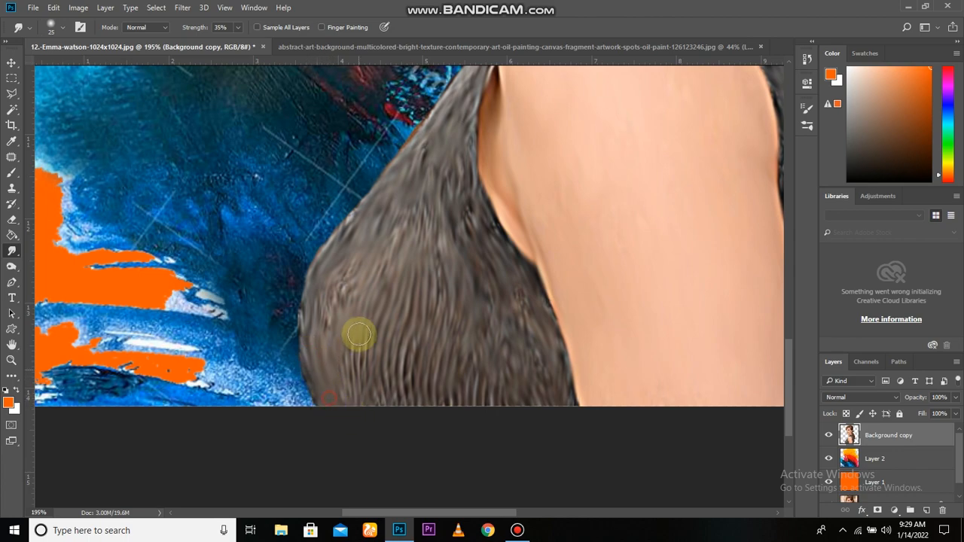
pyautogui.scroll(-6, 406, 370)
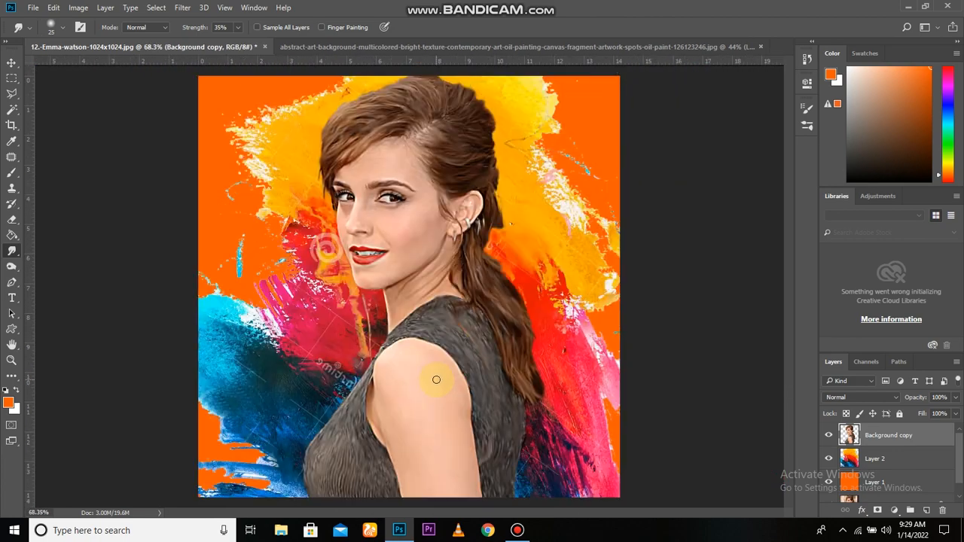
# - Close the abstract paint source document and switch to the Move tool in the portrait document
pyautogui.click(760, 47)
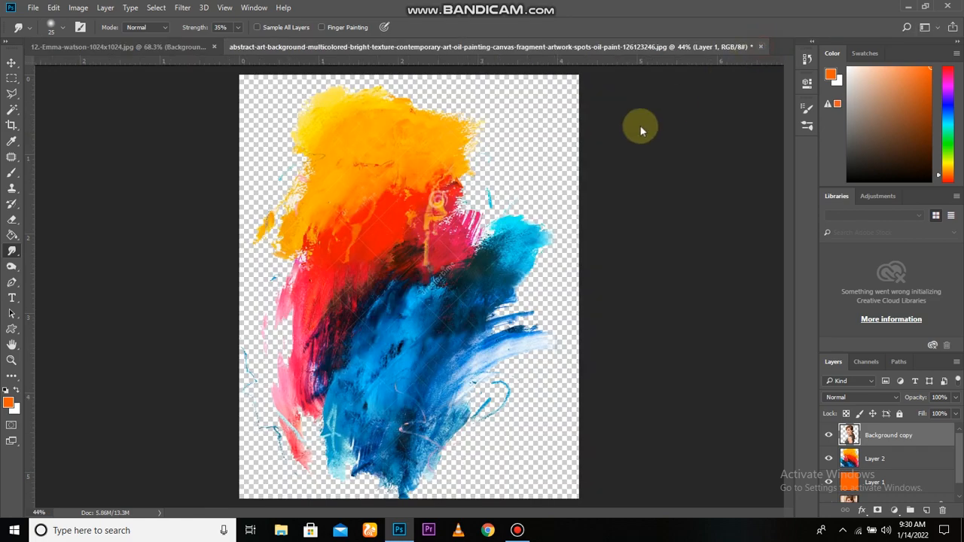
pyautogui.click(483, 205)
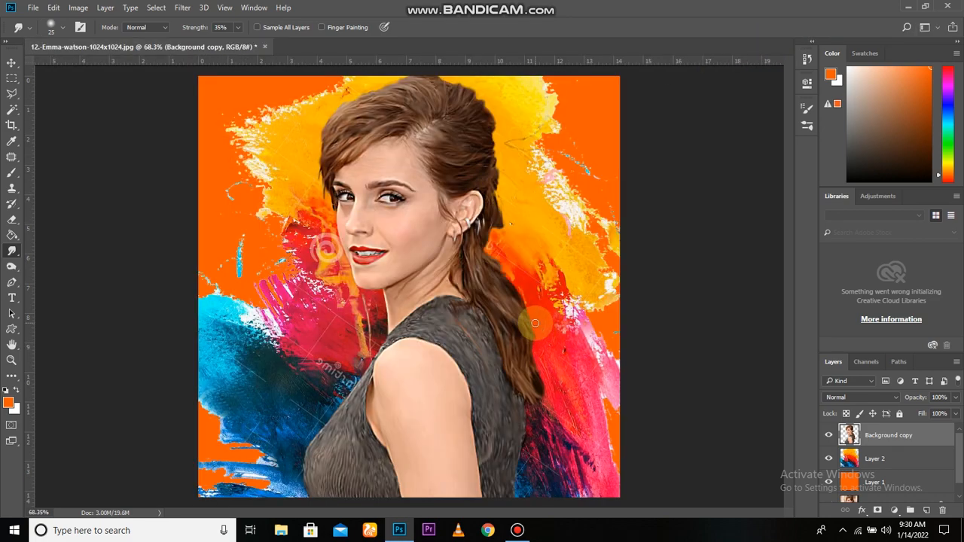
pyautogui.click(12, 63)
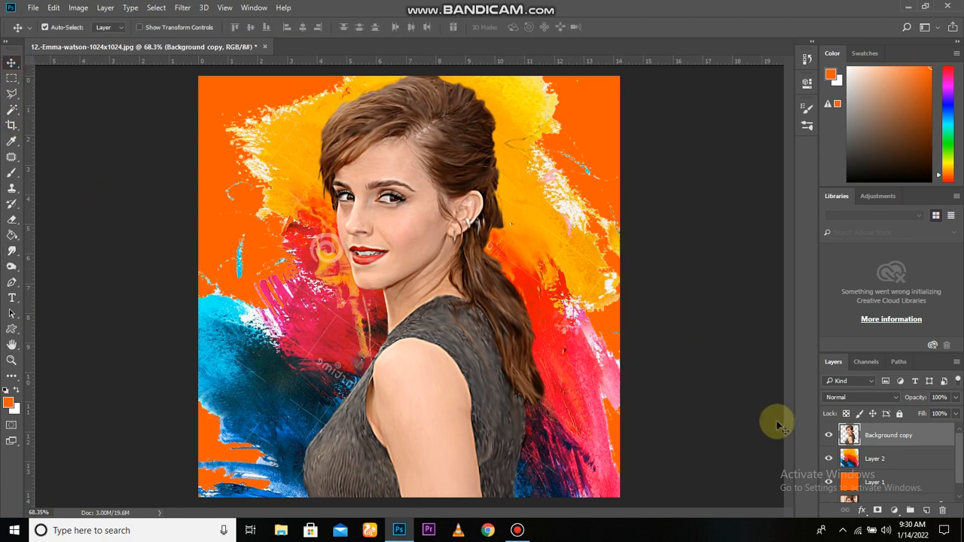
# - Apply Smart Sharpen to the Background copy layer with amount 217%, radius 2.8 px, noise reduction 40% and Gaussian Blur removal
pyautogui.click(830, 433)
pyautogui.click(829, 433)
pyautogui.click(183, 8)
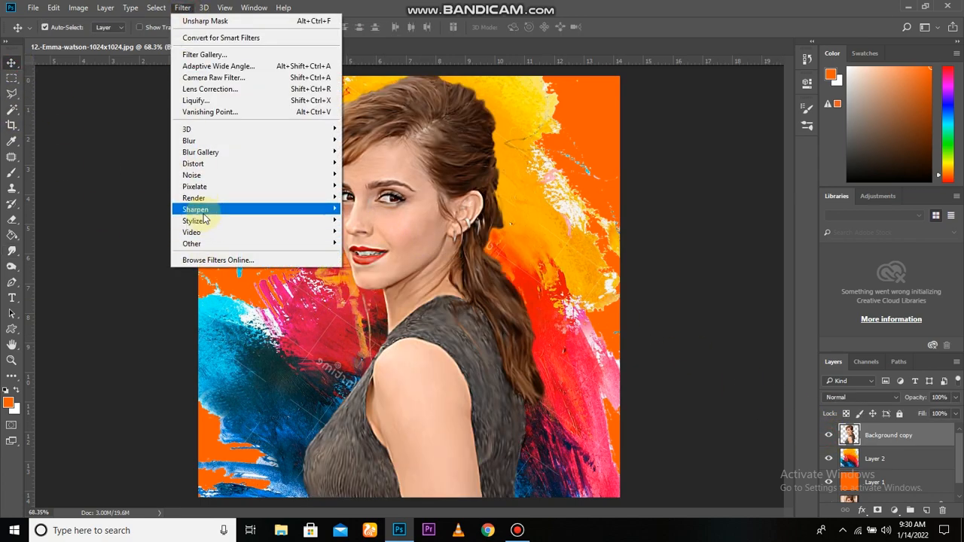
pyautogui.moveTo(226, 209)
pyautogui.click(376, 254)
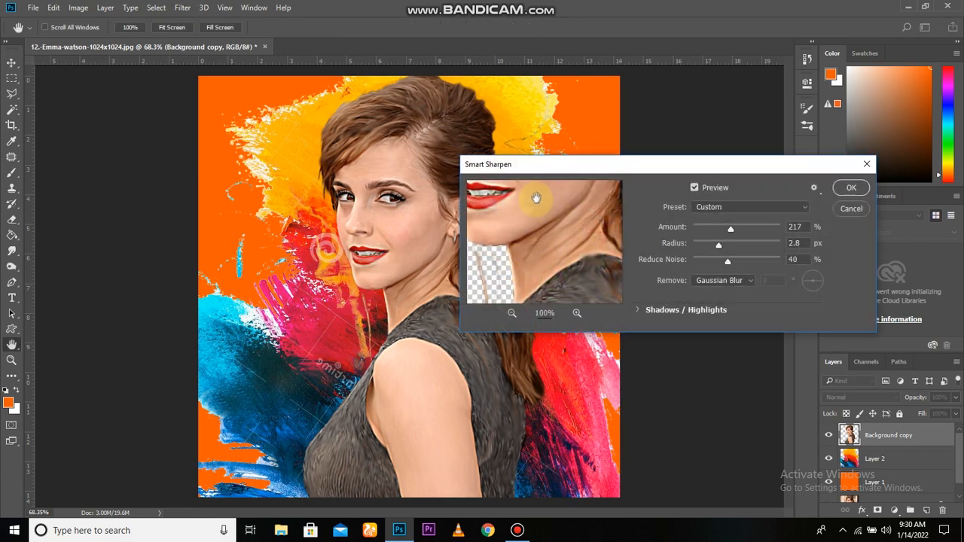
pyautogui.moveTo(629, 167); pyautogui.dragTo(654, 185)
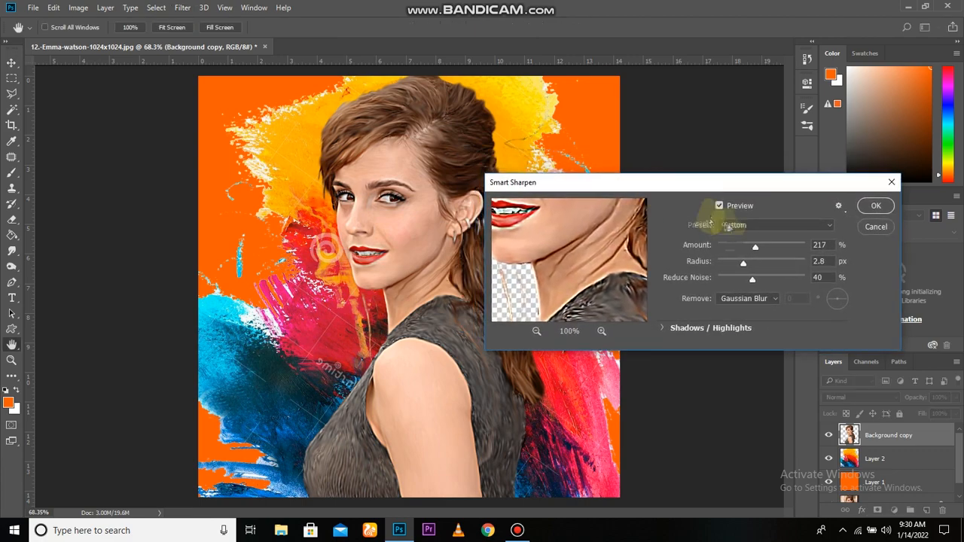
pyautogui.click(873, 208)
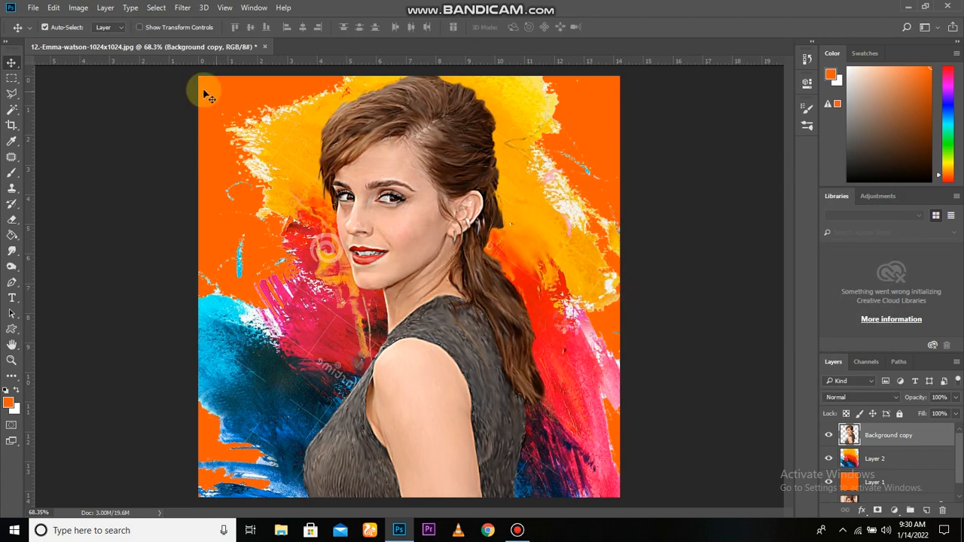
# - Apply Smart Sharpen to the portrait a second time with the same settings, checking the face in the preview
pyautogui.click(183, 7)
pyautogui.moveTo(301, 210)
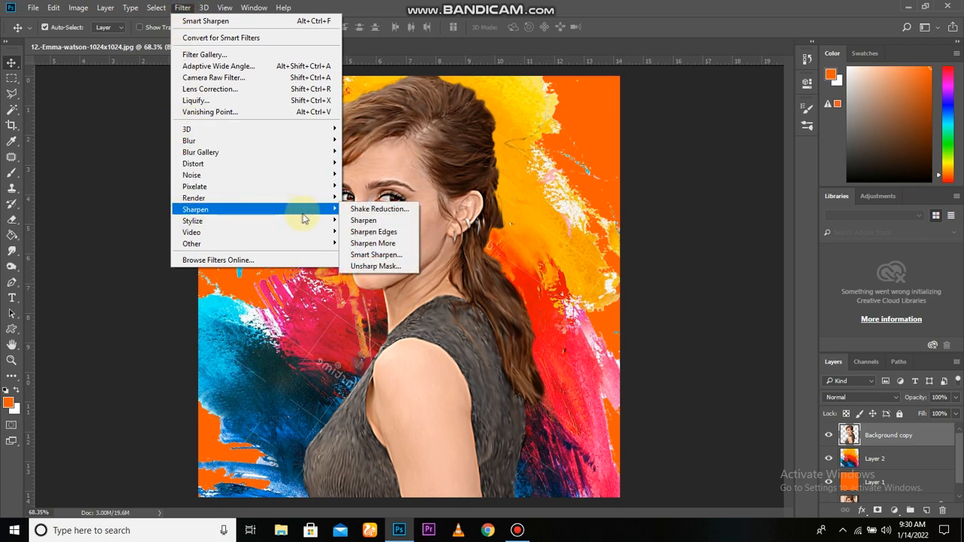
pyautogui.click(376, 254)
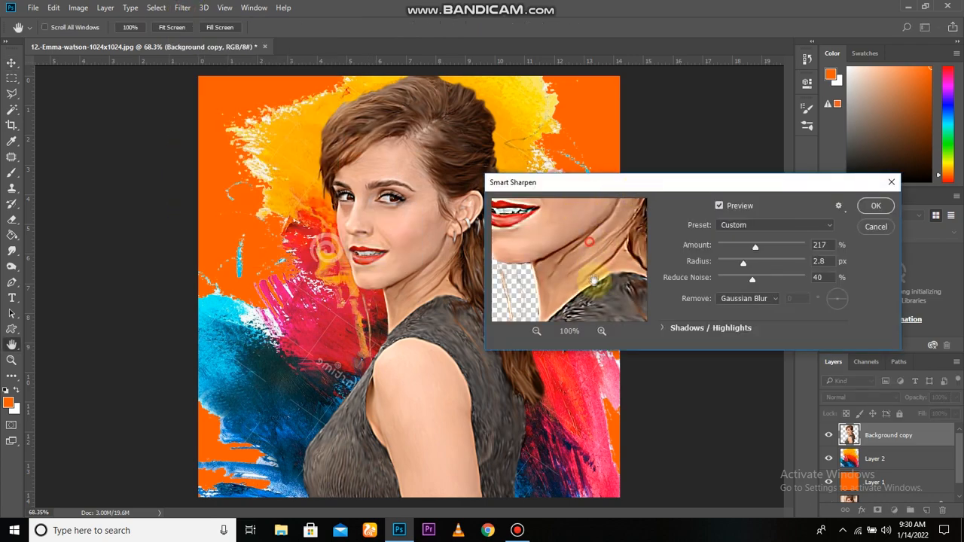
pyautogui.moveTo(594, 280); pyautogui.dragTo(596, 284)
pyautogui.moveTo(565, 213); pyautogui.dragTo(600, 260)
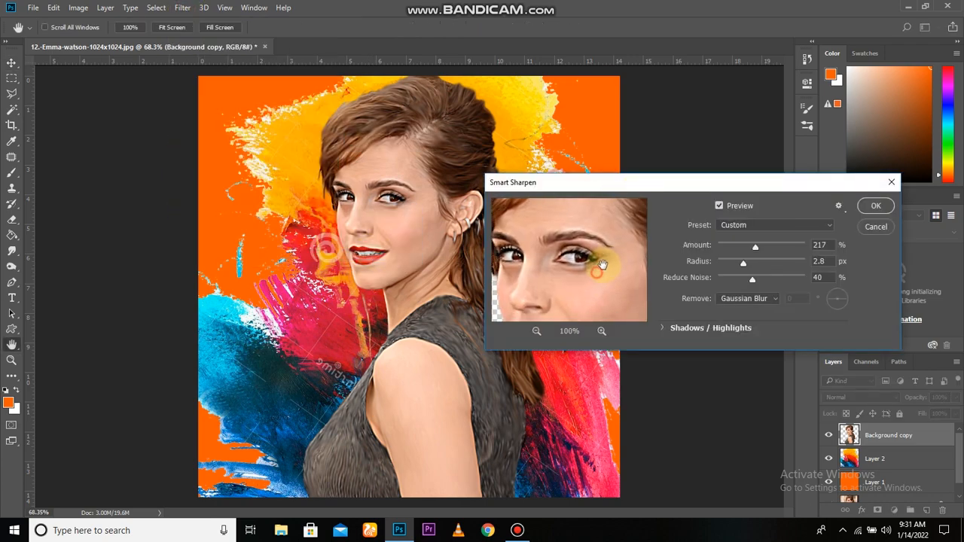
pyautogui.click(876, 205)
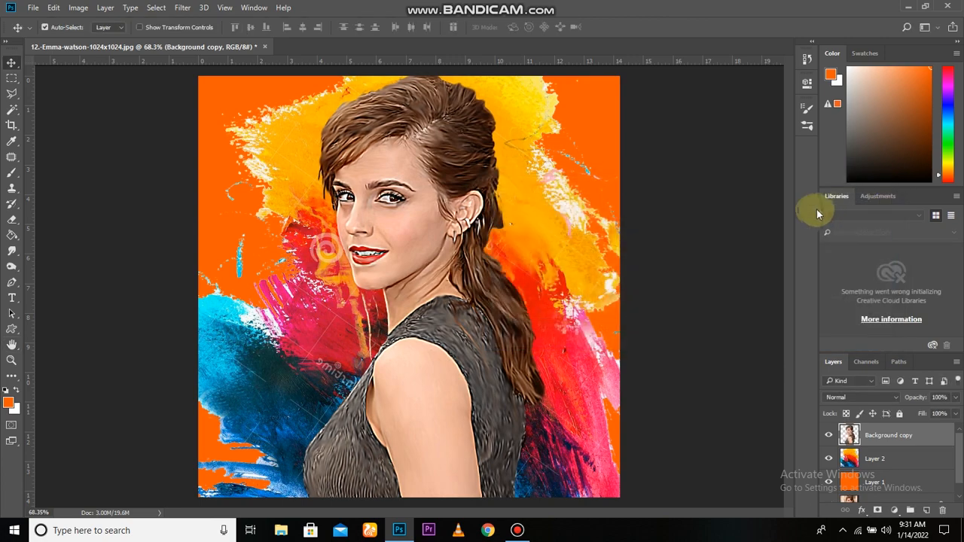
# - Apply the Diffuse filter in Anisotropic mode to the portrait layer
pyautogui.click(182, 7)
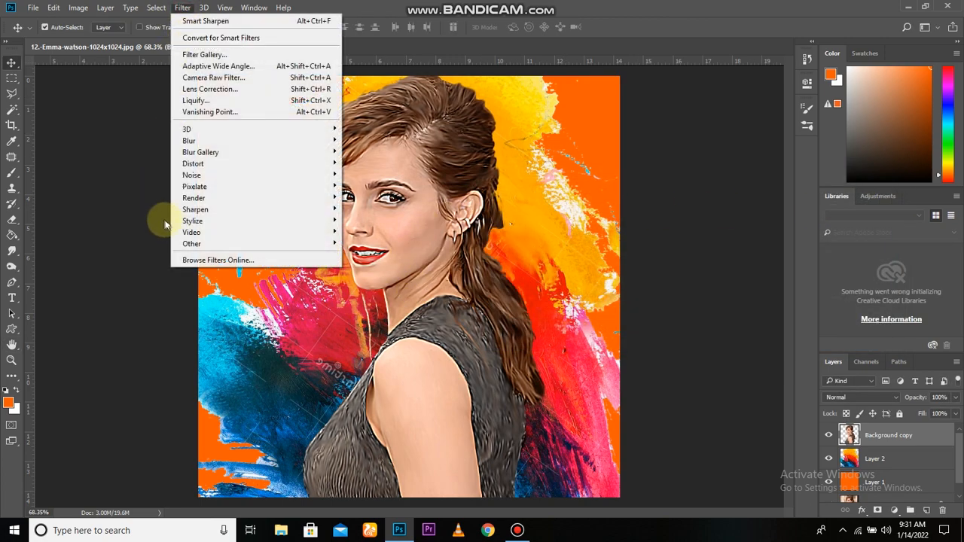
pyautogui.moveTo(192, 221)
pyautogui.click(349, 219)
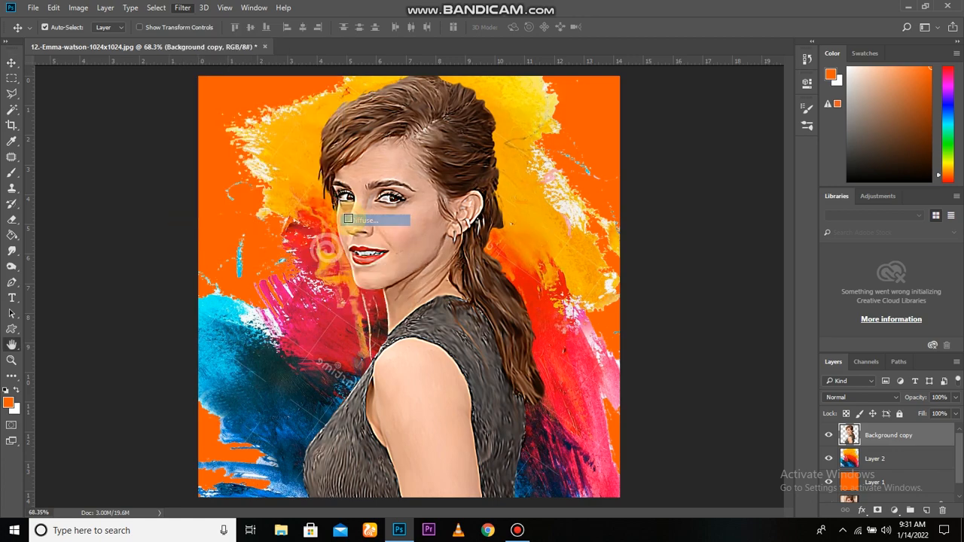
pyautogui.moveTo(486, 95); pyautogui.dragTo(598, 108)
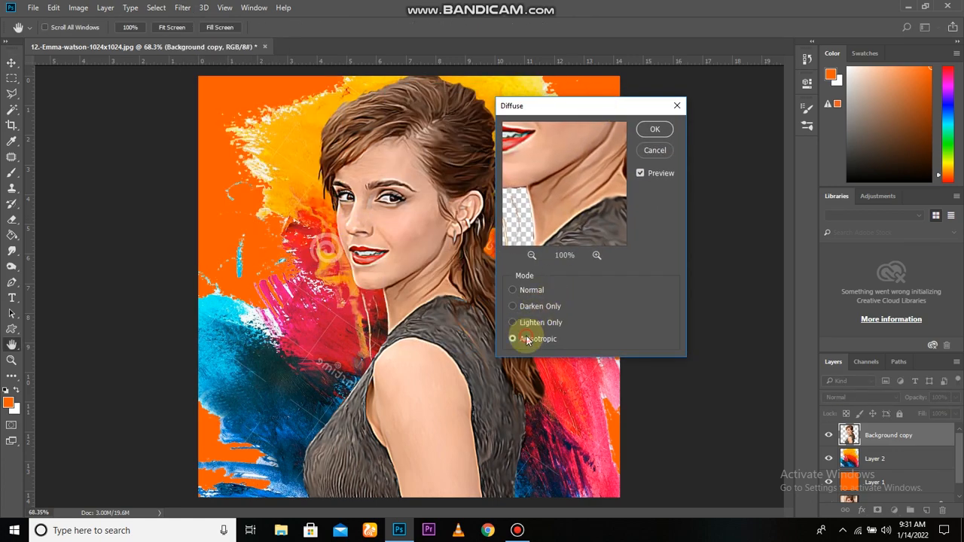
pyautogui.click(662, 131)
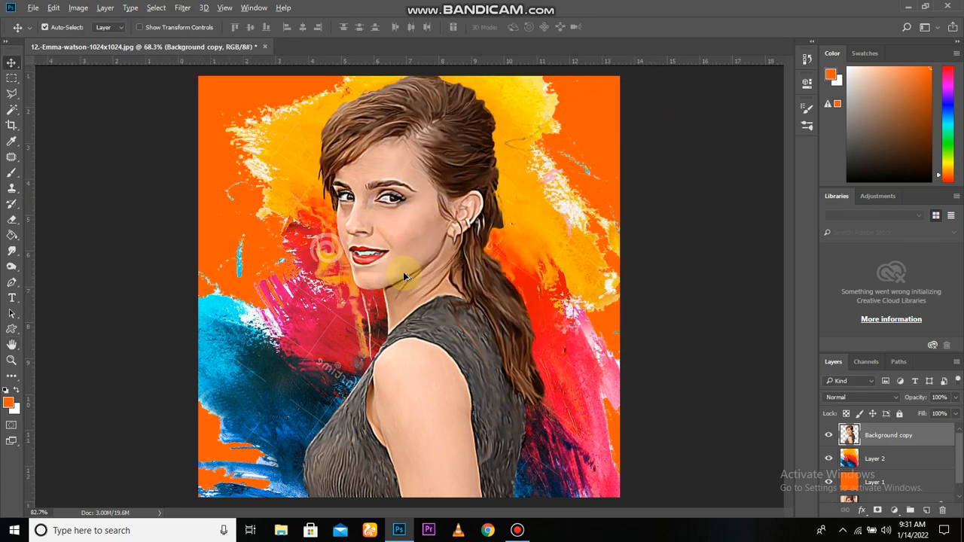
# - Smudge the teal, pink and red paint strokes beside the woman's face and chest on Layer 2 with the Smudge tool
pyautogui.hotkey('ctrl', '0')
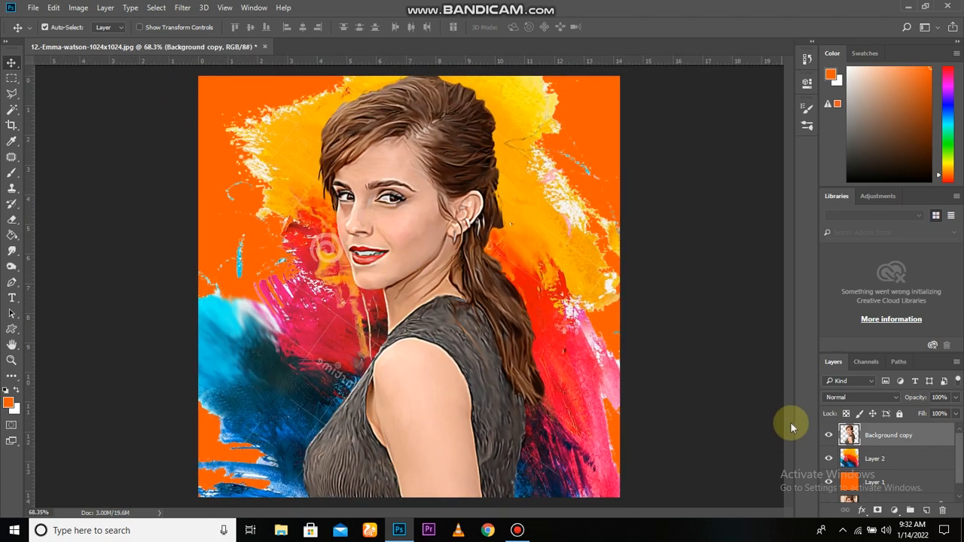
pyautogui.click(870, 461)
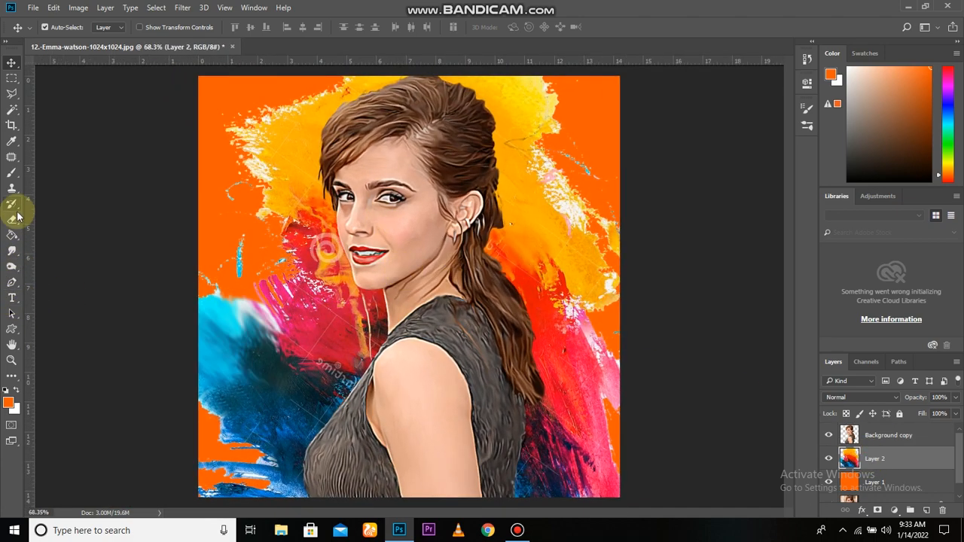
pyautogui.click(11, 250)
pyautogui.scroll(1, 286, 294)
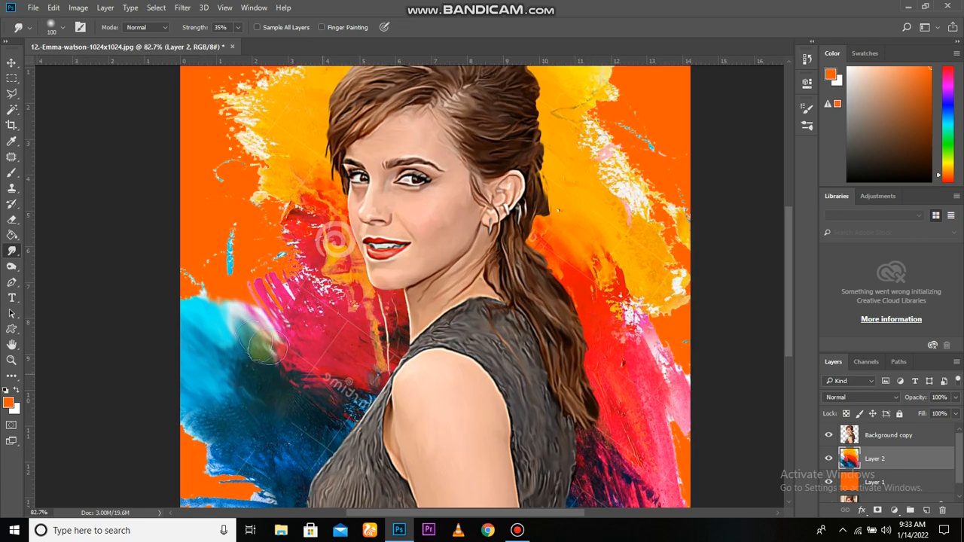
pyautogui.moveTo(308, 374)
pyautogui.mouseDown()
pyautogui.moveTo(247, 404)
pyautogui.moveTo(214, 337)
pyautogui.moveTo(355, 399)
pyautogui.moveTo(325, 378)
pyautogui.moveTo(334, 441)
pyautogui.moveTo(294, 458)
pyautogui.moveTo(215, 452)
pyautogui.moveTo(265, 461)
pyautogui.moveTo(292, 390)
pyautogui.moveTo(364, 319)
pyautogui.moveTo(296, 288)
pyautogui.moveTo(380, 335)
pyautogui.moveTo(316, 233)
pyautogui.moveTo(336, 257)
pyautogui.moveTo(290, 204)
pyautogui.moveTo(295, 195)
pyautogui.mouseUp()
pyautogui.moveTo(330, 249); pyautogui.dragTo(339, 400)
pyautogui.moveTo(324, 354); pyautogui.dragTo(253, 296)
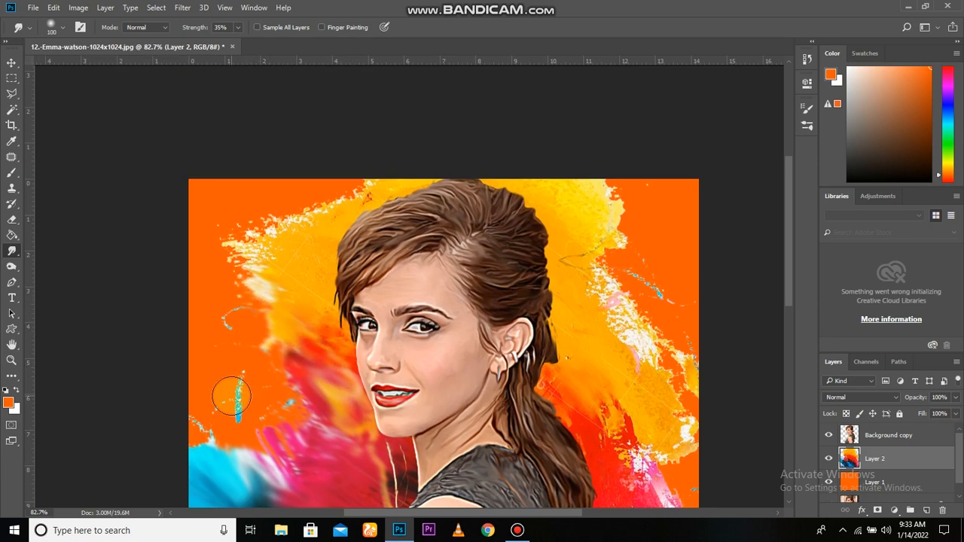
# - Smudge the blue drips and the ragged white-yellow paint edges in the upper-left part of Layer 2
pyautogui.moveTo(231, 395); pyautogui.dragTo(249, 406)
pyautogui.moveTo(260, 266); pyautogui.dragTo(311, 219)
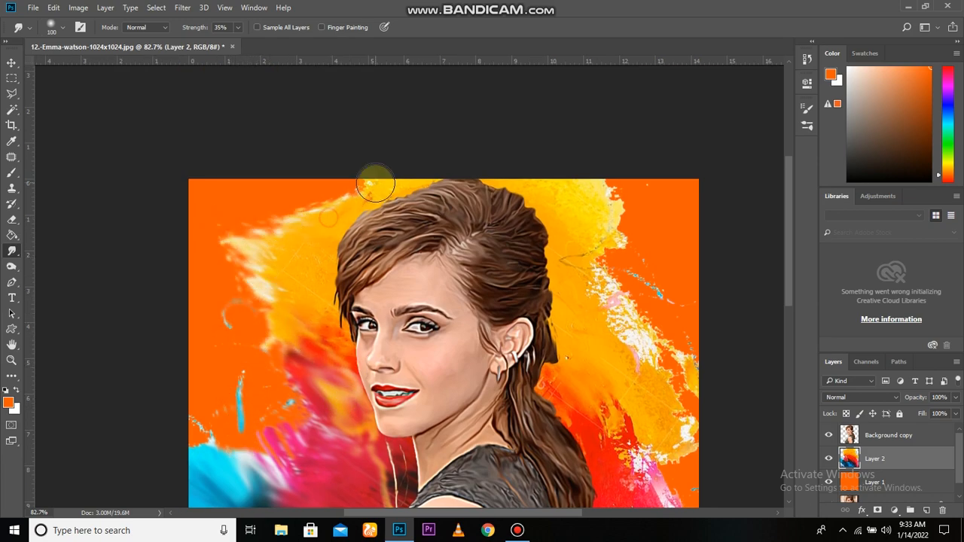
pyautogui.moveTo(300, 282); pyautogui.dragTo(305, 218)
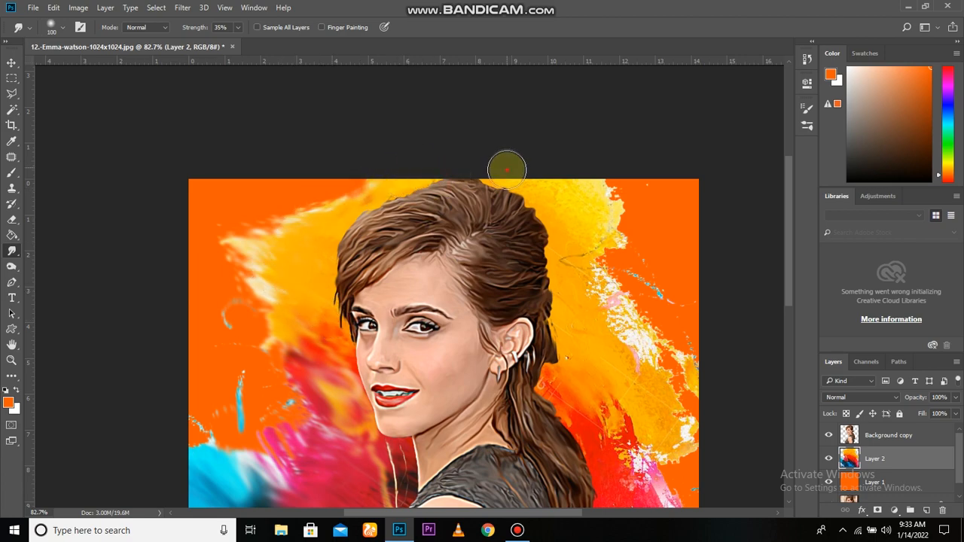
# - Smudge the yellow, white and red paint along the right side of Layer 2, behind the woman's hair
pyautogui.moveTo(594, 188); pyautogui.dragTo(594, 201)
pyautogui.moveTo(575, 265)
pyautogui.mouseDown()
pyautogui.moveTo(621, 299)
pyautogui.moveTo(645, 335)
pyautogui.mouseUp()
pyautogui.moveTo(579, 334)
pyautogui.mouseDown()
pyautogui.moveTo(512, 299)
pyautogui.moveTo(569, 303)
pyautogui.moveTo(517, 355)
pyautogui.moveTo(503, 389)
pyautogui.moveTo(605, 405)
pyautogui.mouseUp()
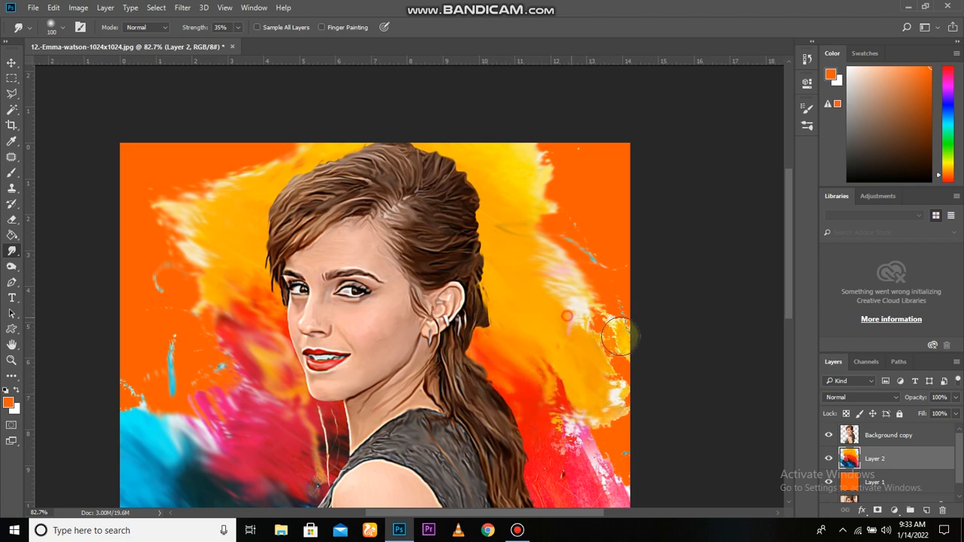
pyautogui.moveTo(563, 367); pyautogui.dragTo(491, 218)
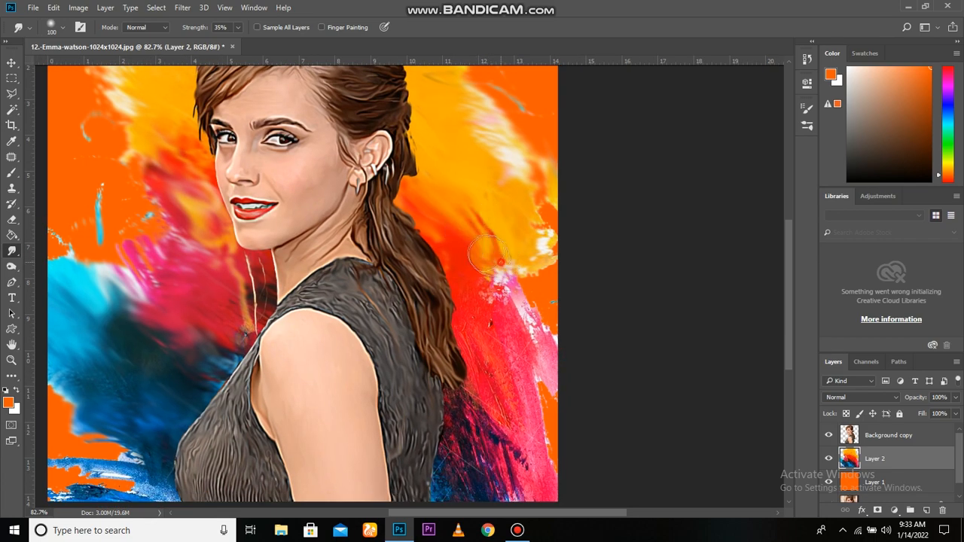
pyautogui.moveTo(488, 253)
pyautogui.mouseDown()
pyautogui.moveTo(460, 226)
pyautogui.moveTo(480, 250)
pyautogui.moveTo(527, 216)
pyautogui.mouseUp()
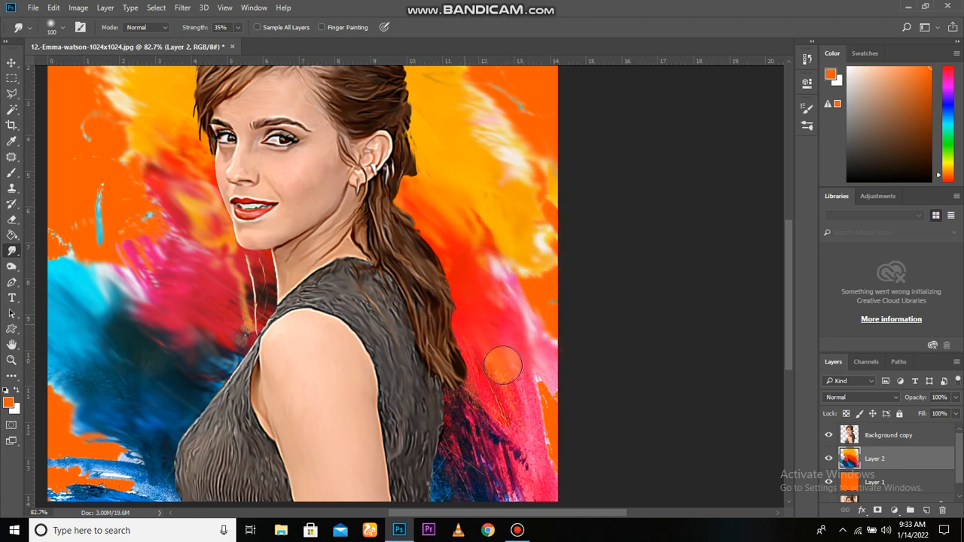
# - Smudge the pink and dark blue strokes in the lower-right corner and the blue streaks in the lower-left corner of Layer 2
pyautogui.moveTo(545, 394)
pyautogui.mouseDown()
pyautogui.moveTo(575, 388)
pyautogui.moveTo(550, 421)
pyautogui.moveTo(470, 433)
pyautogui.mouseUp()
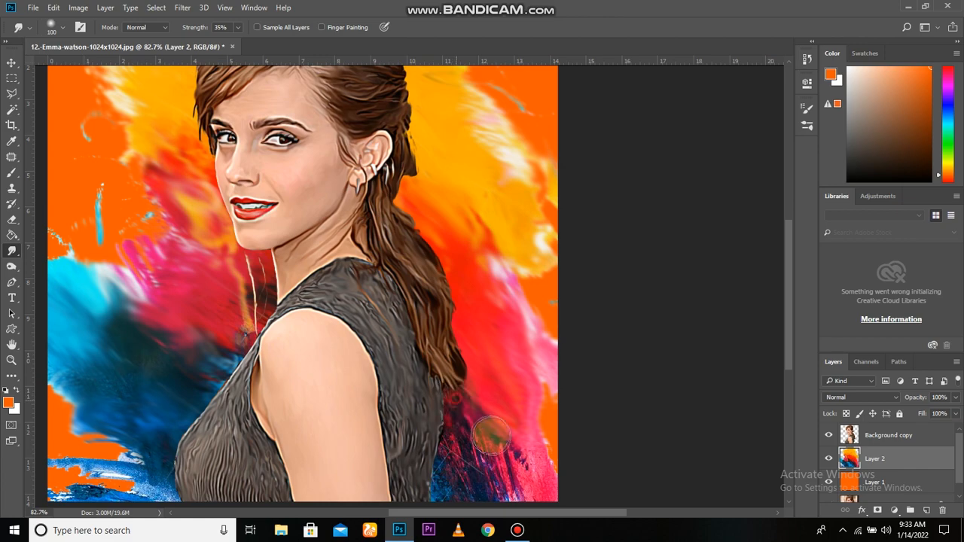
pyautogui.moveTo(427, 404)
pyautogui.mouseDown()
pyautogui.moveTo(499, 432)
pyautogui.moveTo(566, 482)
pyautogui.moveTo(548, 474)
pyautogui.moveTo(500, 483)
pyautogui.moveTo(456, 467)
pyautogui.moveTo(520, 308)
pyautogui.mouseUp()
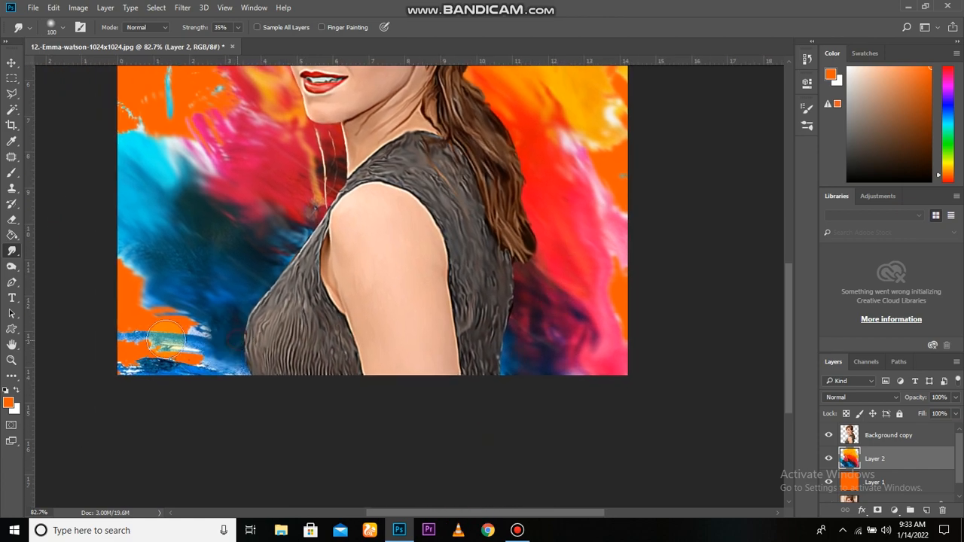
pyautogui.moveTo(136, 351); pyautogui.dragTo(103, 334)
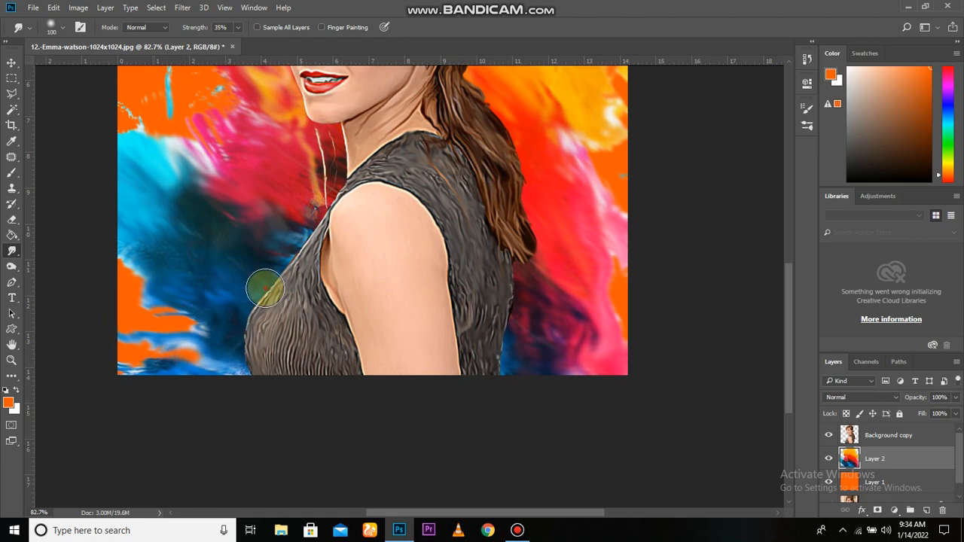
# - Hide and show Layer 2 to compare the smudged paint with the plain backdrop, and return to the Move tool
pyautogui.scroll(-4, 307, 255)
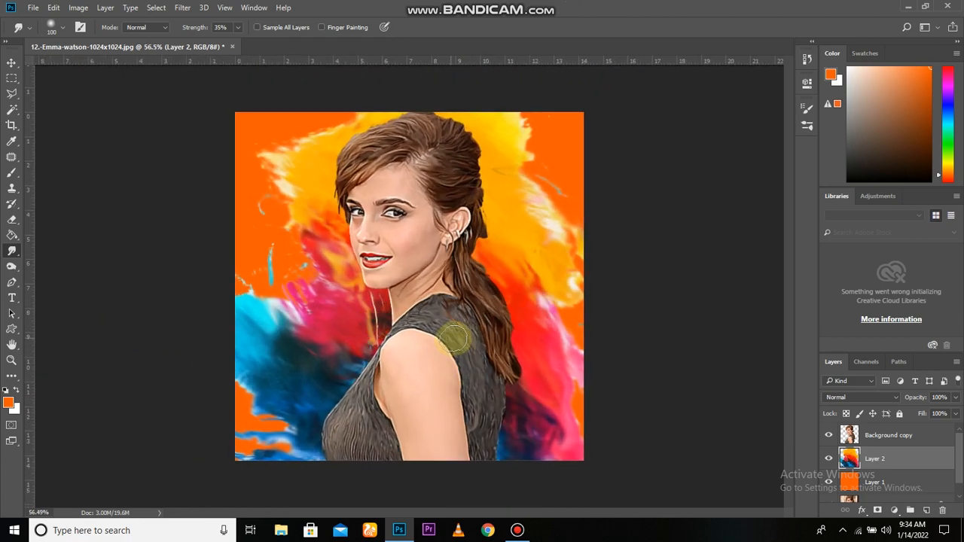
pyautogui.click(828, 458)
pyautogui.click(828, 458)
pyautogui.press('v')
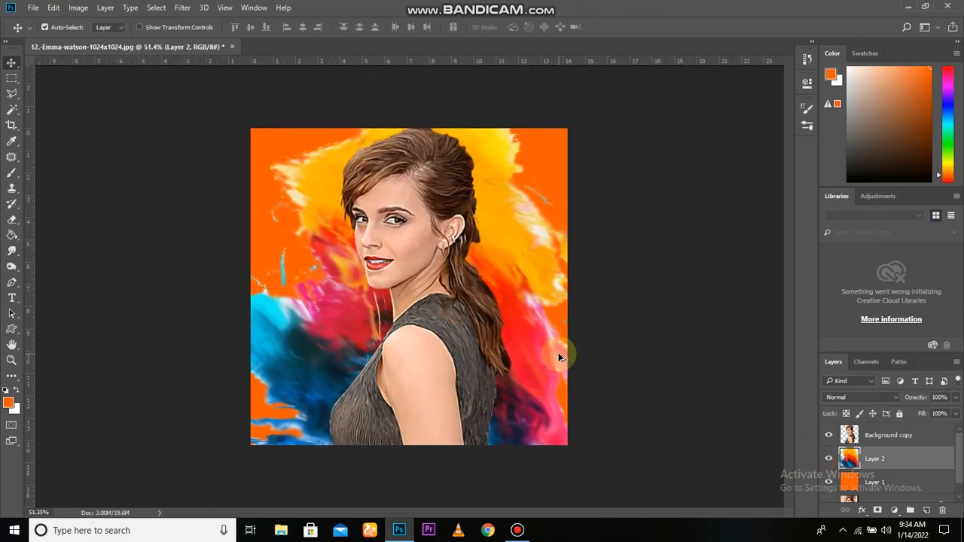
# - Apply Brightness/Contrast to the Background copy layer with brightness 23 and contrast 30, and inspect the face up close
pyautogui.scroll(2, 558, 355)
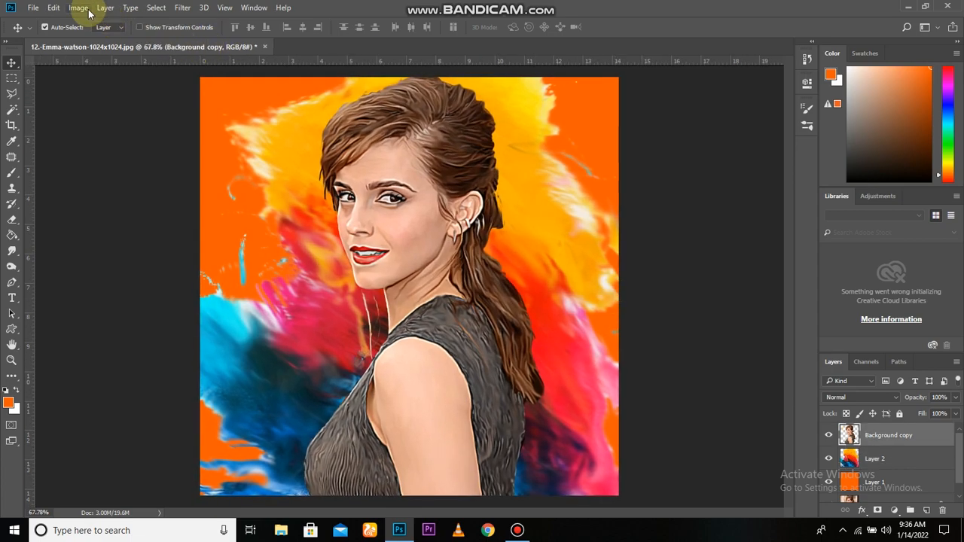
pyautogui.click(79, 7)
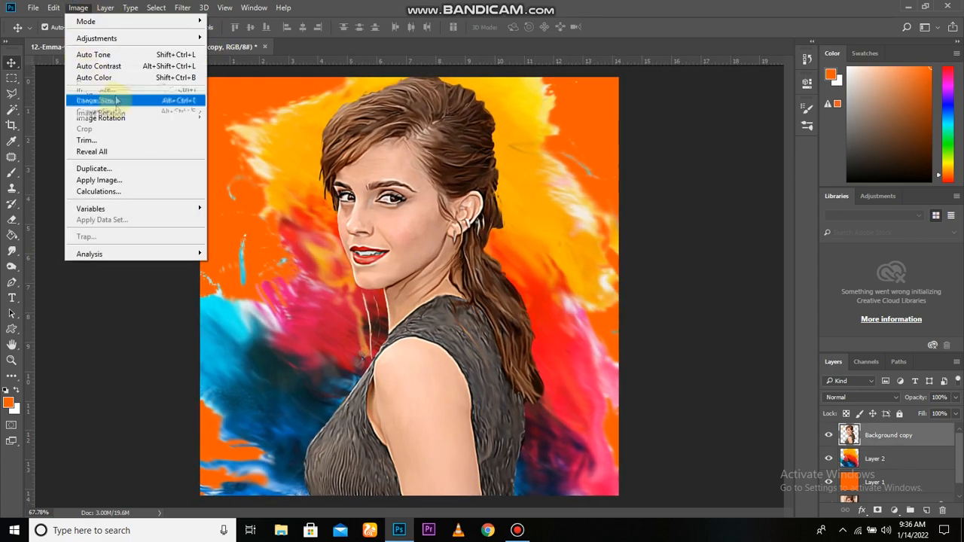
pyautogui.moveTo(121, 36)
pyautogui.click(251, 36)
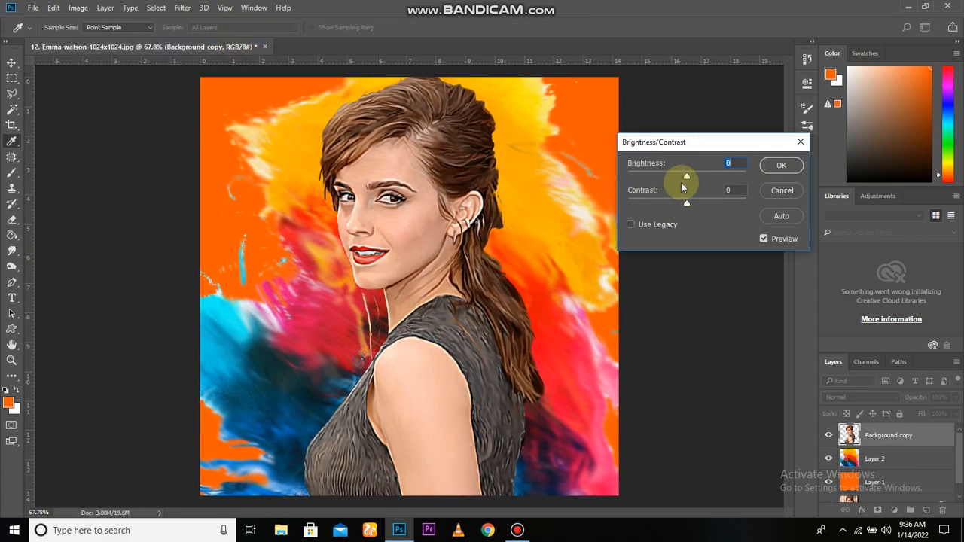
pyautogui.moveTo(685, 177); pyautogui.dragTo(697, 176)
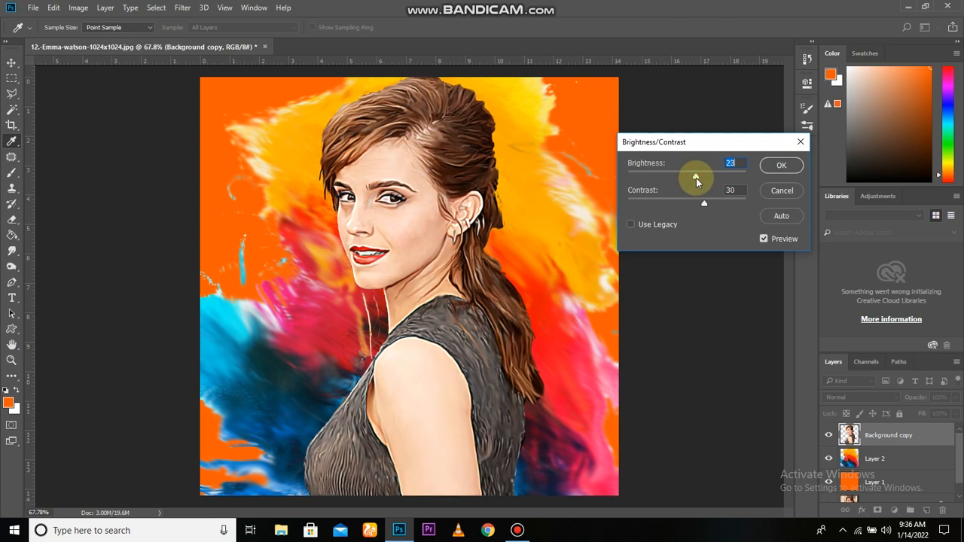
pyautogui.click(781, 165)
pyautogui.scroll(1, 348, 294)
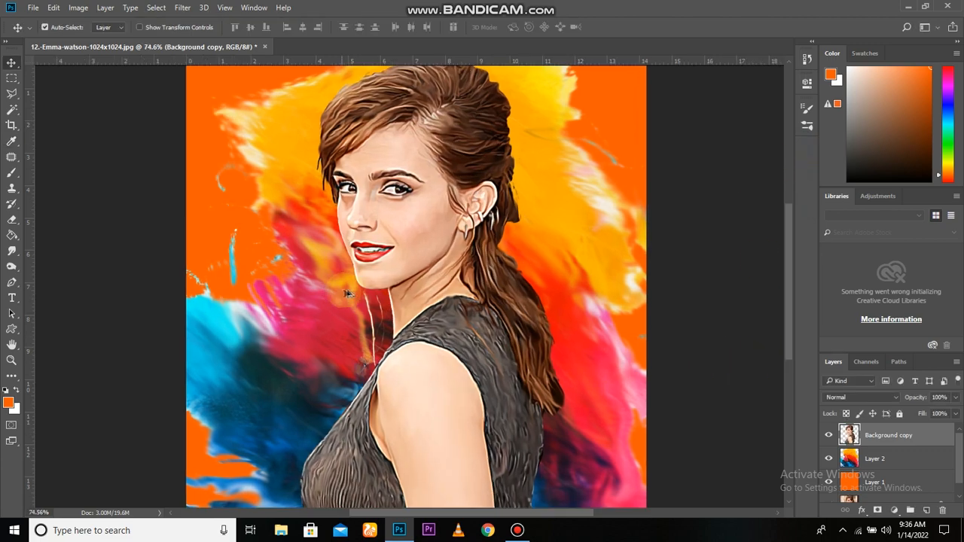
pyautogui.scroll(5, 401, 213)
pyautogui.scroll(-5, 402, 244)
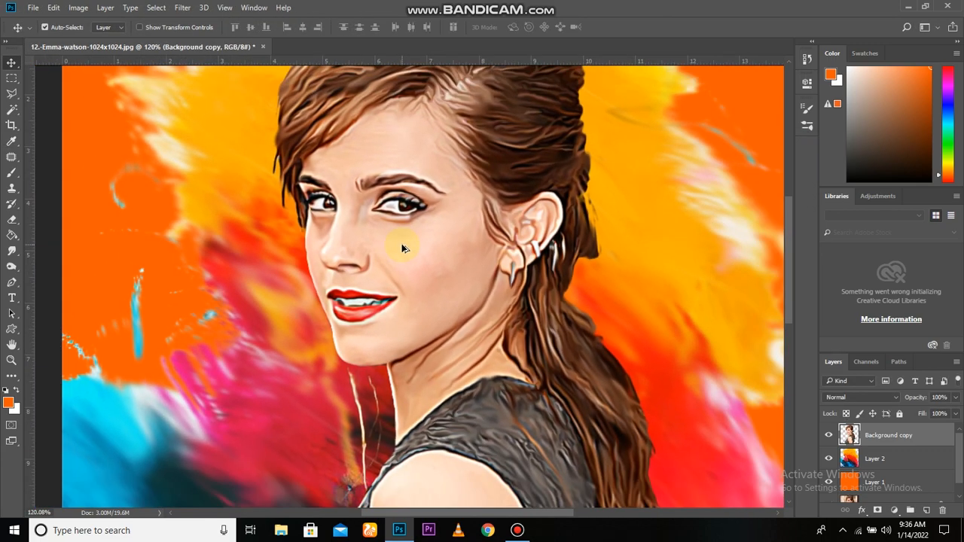
pyautogui.press('space')
pyautogui.moveTo(431, 347); pyautogui.dragTo(404, 299)
pyautogui.scroll(-2, 383, 301)
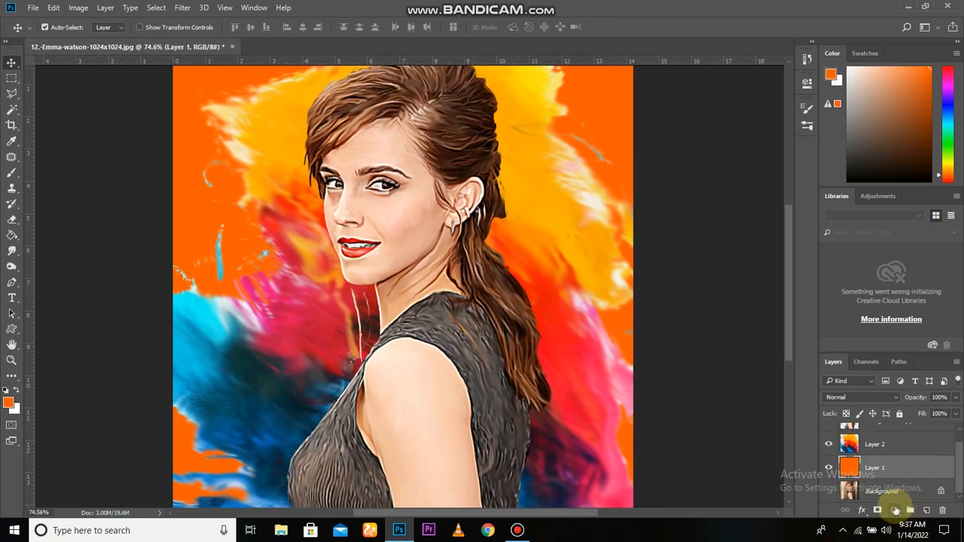
# - Add a Curves adjustment layer above Layer 1 with raised midtones to lighten the orange backdrop, and compare it on and off
pyautogui.click(895, 510)
pyautogui.click(815, 441)
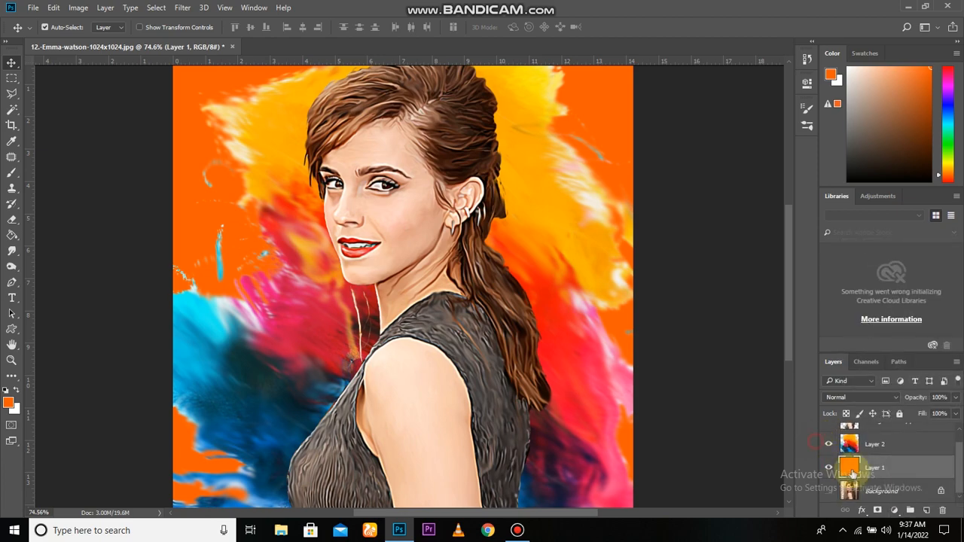
pyautogui.click(892, 510)
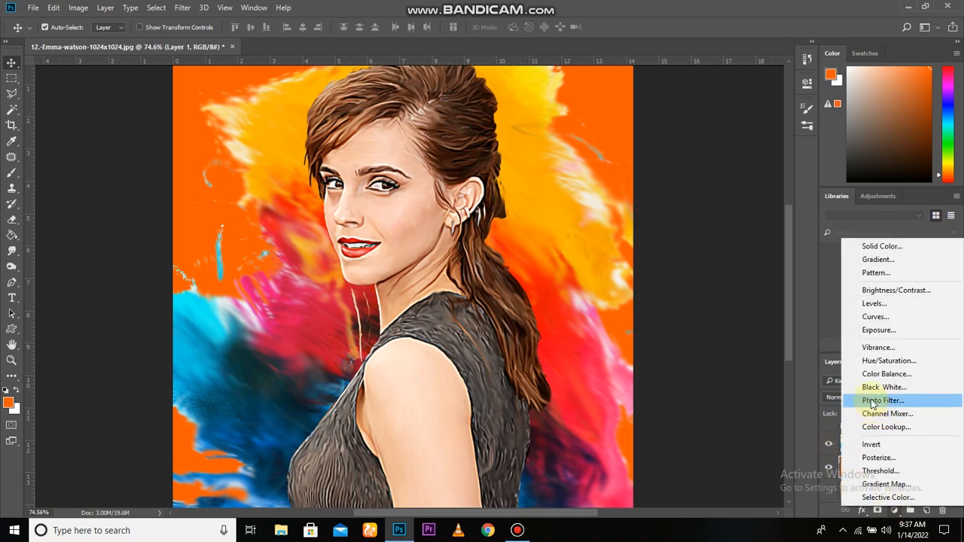
pyautogui.click(883, 315)
pyautogui.moveTo(712, 202); pyautogui.dragTo(705, 195)
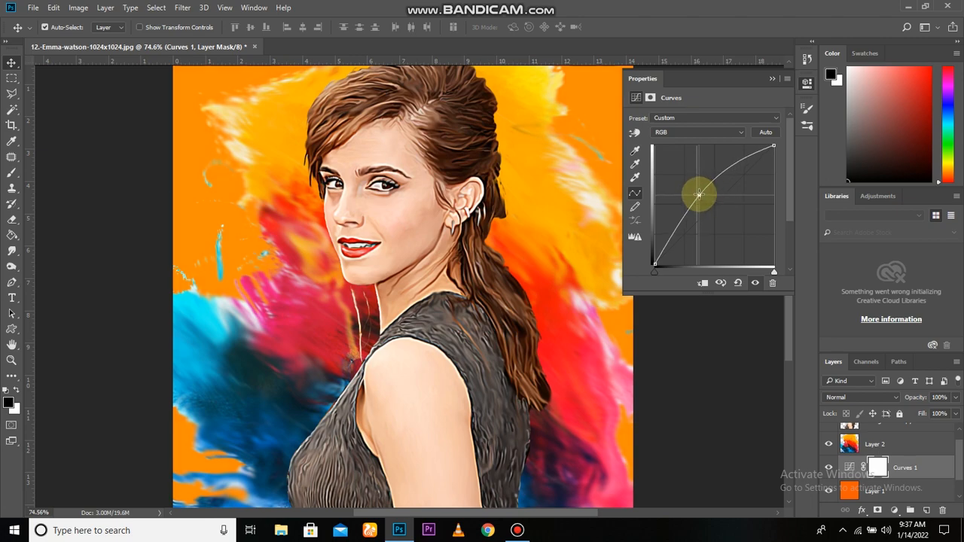
pyautogui.click(771, 79)
pyautogui.hotkey('ctrl', '0')
pyautogui.click(828, 467)
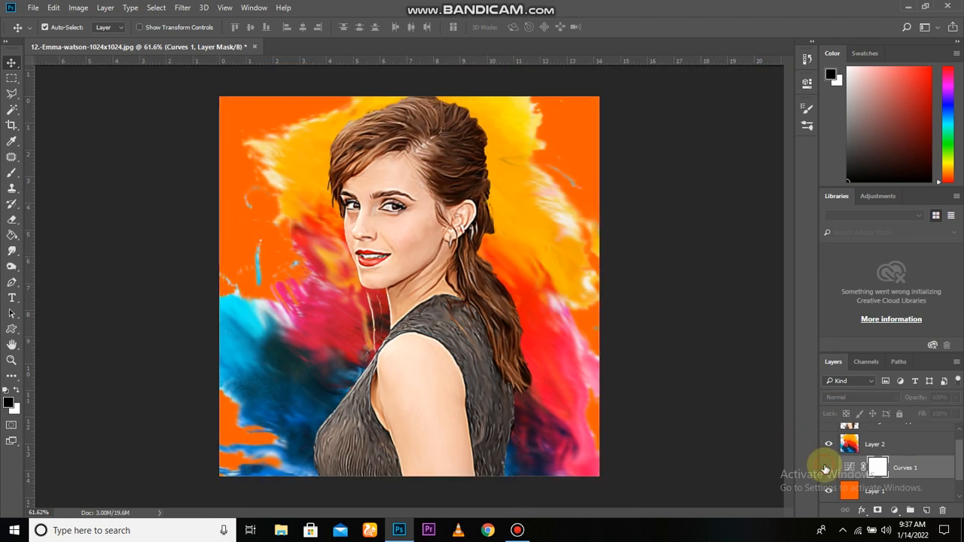
pyautogui.click(828, 467)
# - Add a Color Balance adjustment clipped to the Background copy layer and shift its midtones toward red and yellow
pyautogui.scroll(1, 867, 455)
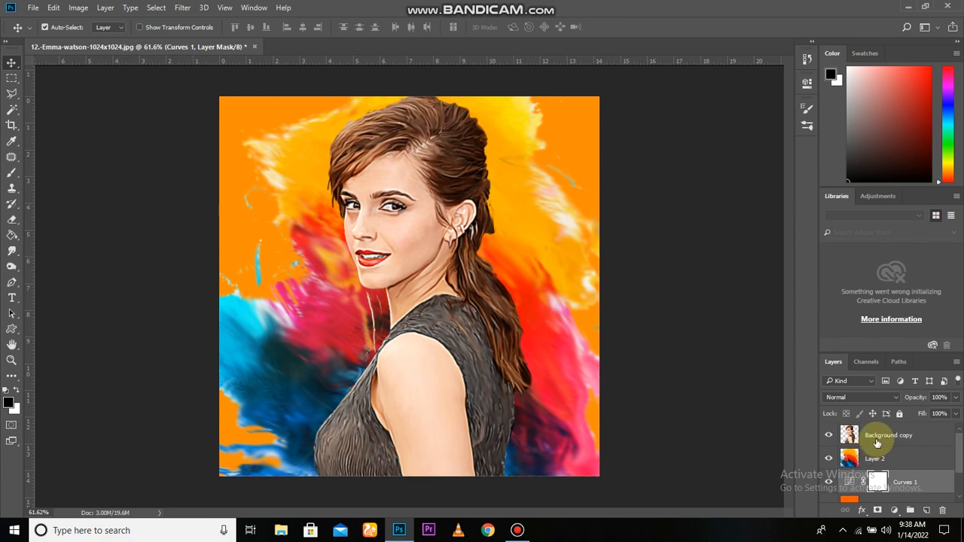
pyautogui.click(878, 440)
pyautogui.click(894, 510)
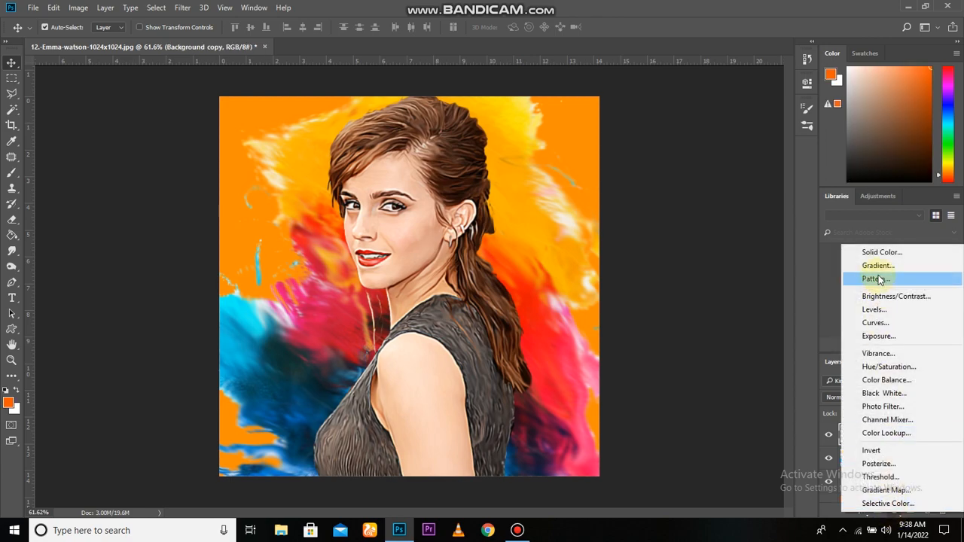
pyautogui.click(888, 379)
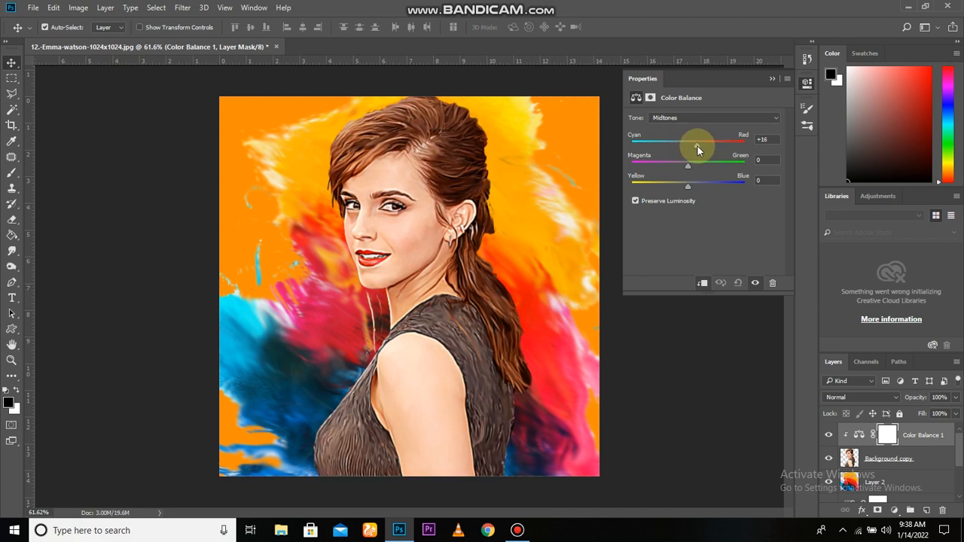
pyautogui.moveTo(697, 146); pyautogui.dragTo(679, 194)
# - Set the Color Balance highlights to Cyan/Red -4 and Yellow/Blue -18, and compare the portrait with and without the adjustment
pyautogui.click(734, 118)
pyautogui.click(707, 129)
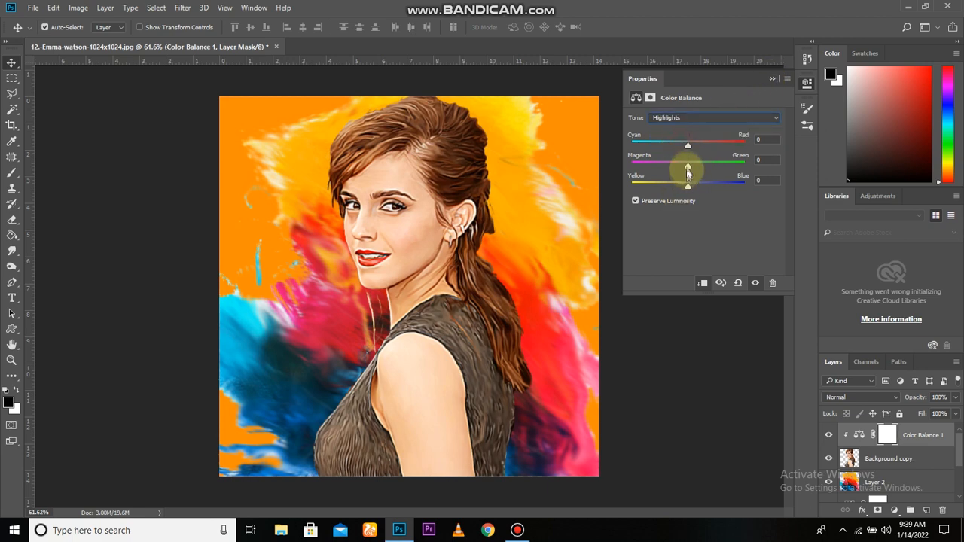
pyautogui.moveTo(684, 150); pyautogui.dragTo(680, 193)
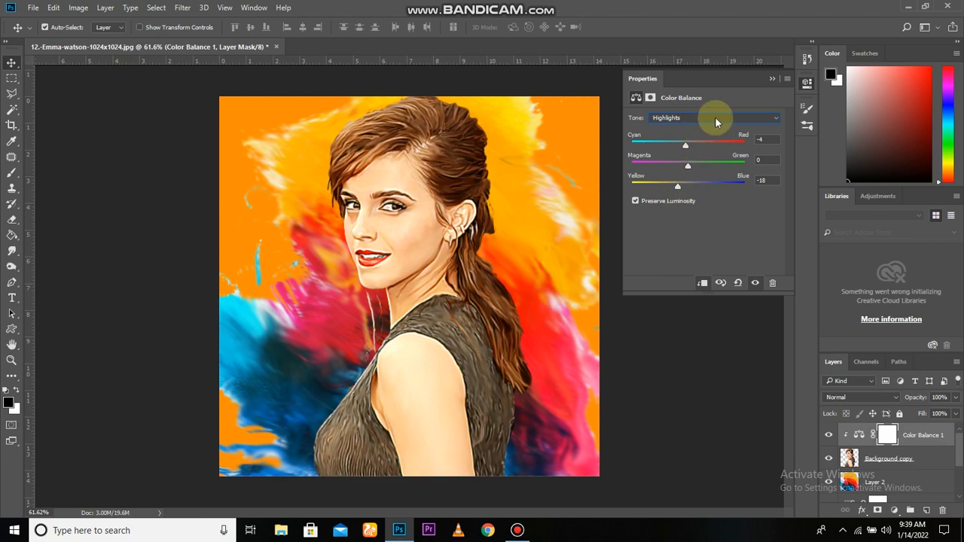
pyautogui.click(772, 80)
pyautogui.click(828, 435)
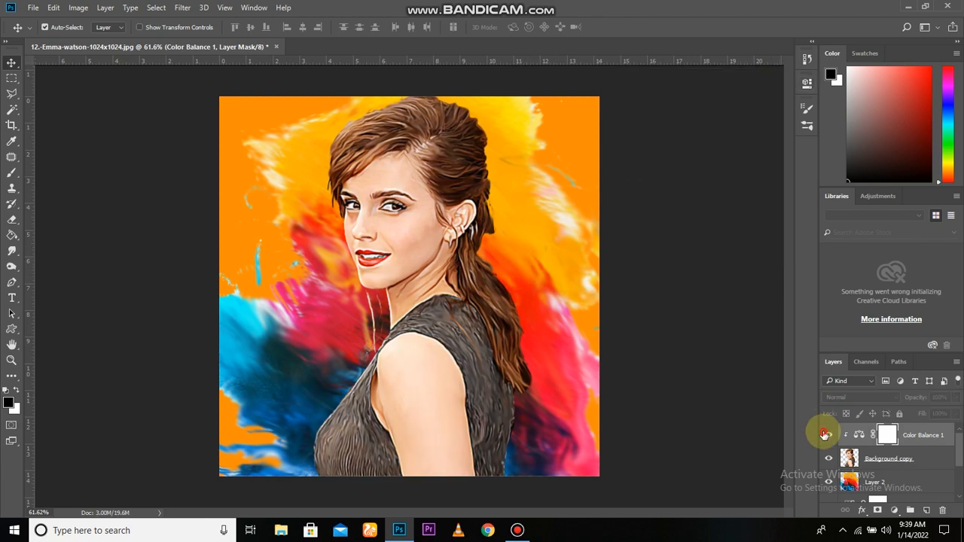
pyautogui.click(828, 434)
# - Add a Curves adjustment layer at the top of the stack with raised highlights and anchored shadows, and toggle it to compare
pyautogui.scroll(2, 491, 359)
pyautogui.click(894, 509)
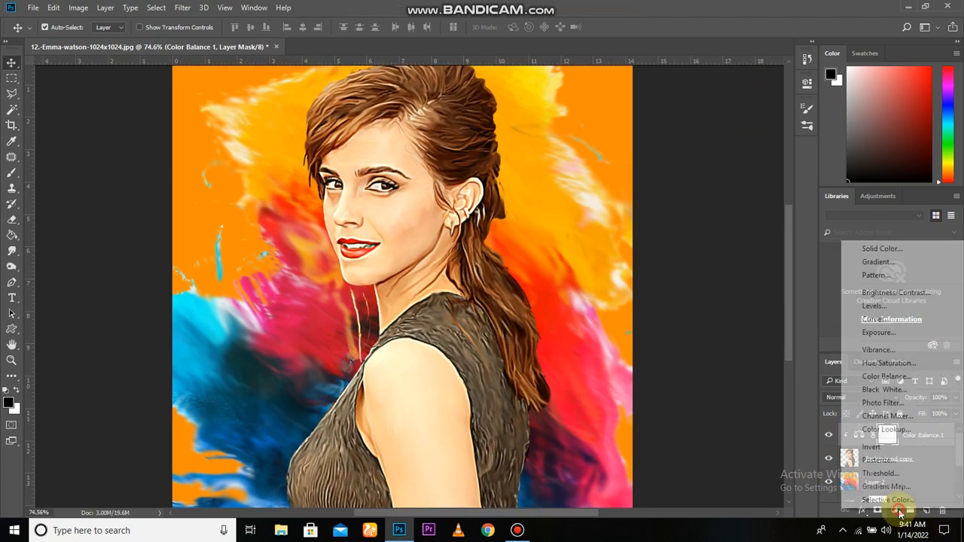
pyautogui.click(875, 319)
pyautogui.moveTo(742, 201); pyautogui.dragTo(743, 171)
pyautogui.moveTo(684, 238); pyautogui.dragTo(685, 239)
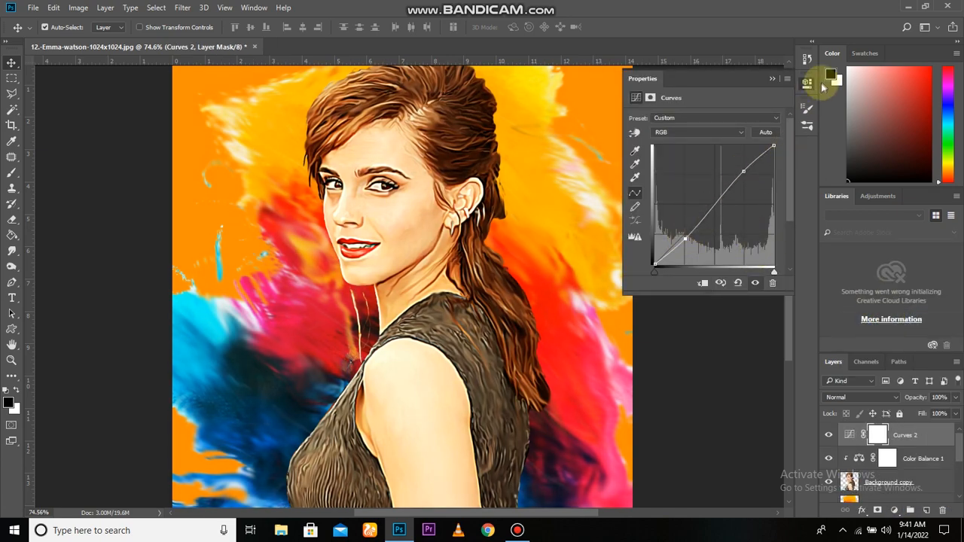
pyautogui.click(772, 79)
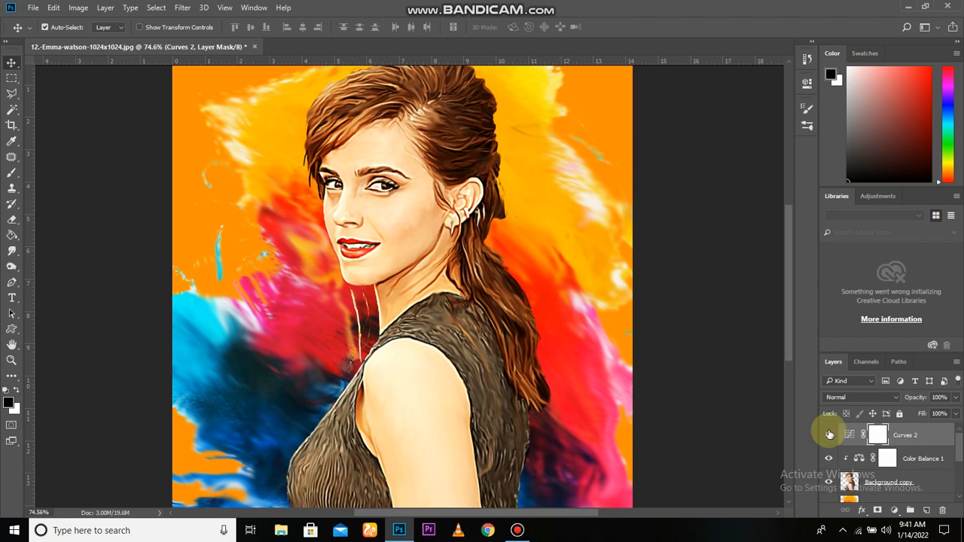
pyautogui.click(829, 434)
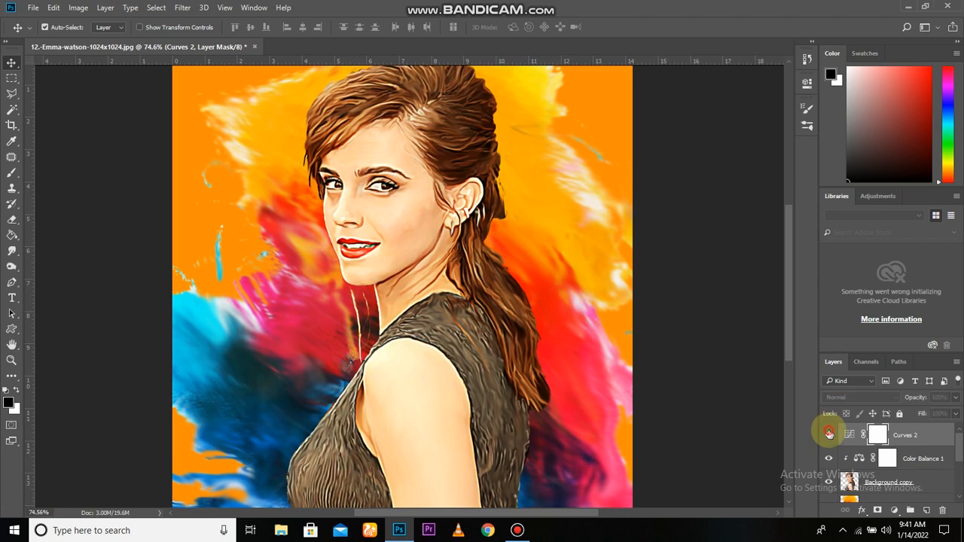
# - Turn the Curves 2 layer back on and add a Color Lookup adjustment above it using the TealOrangePlusContrast.3DL LUT
pyautogui.click(828, 434)
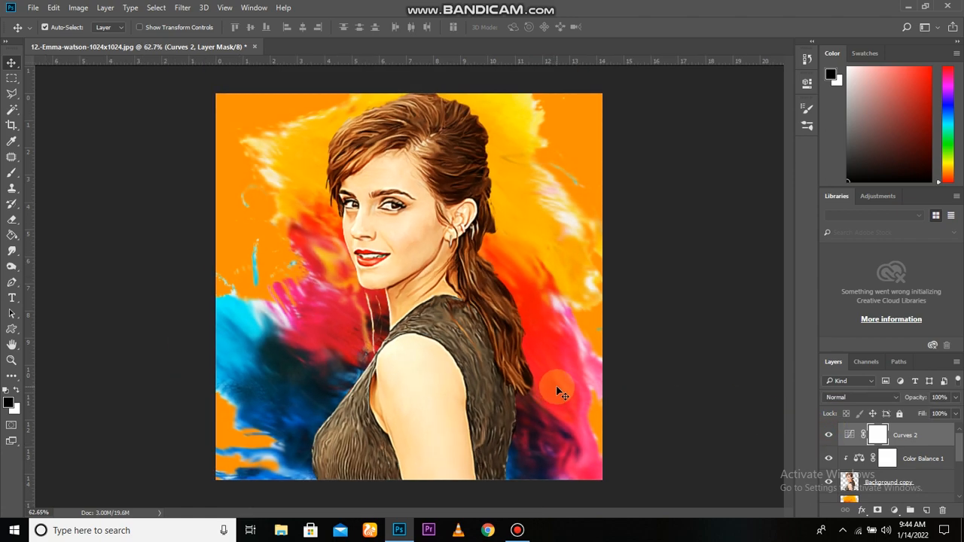
pyautogui.click(893, 509)
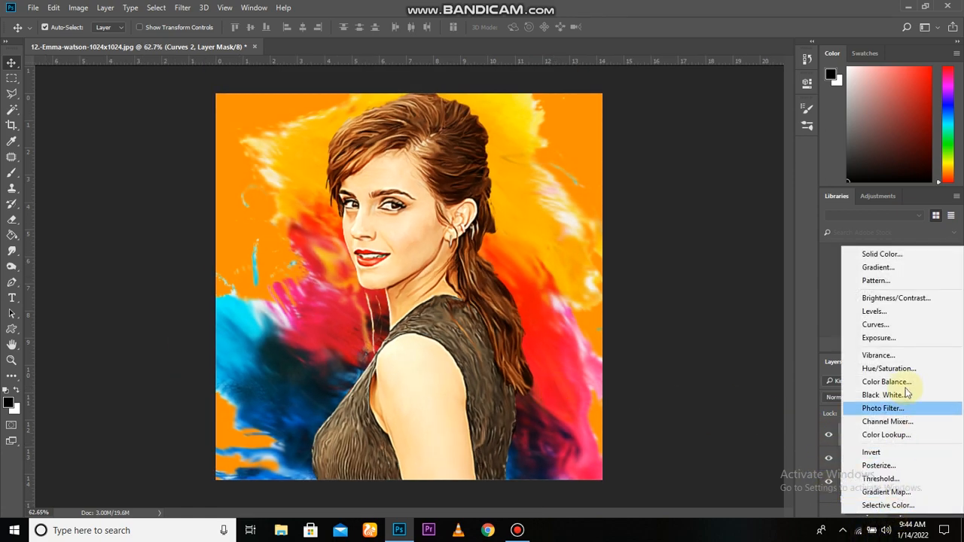
pyautogui.click(887, 437)
pyautogui.click(717, 119)
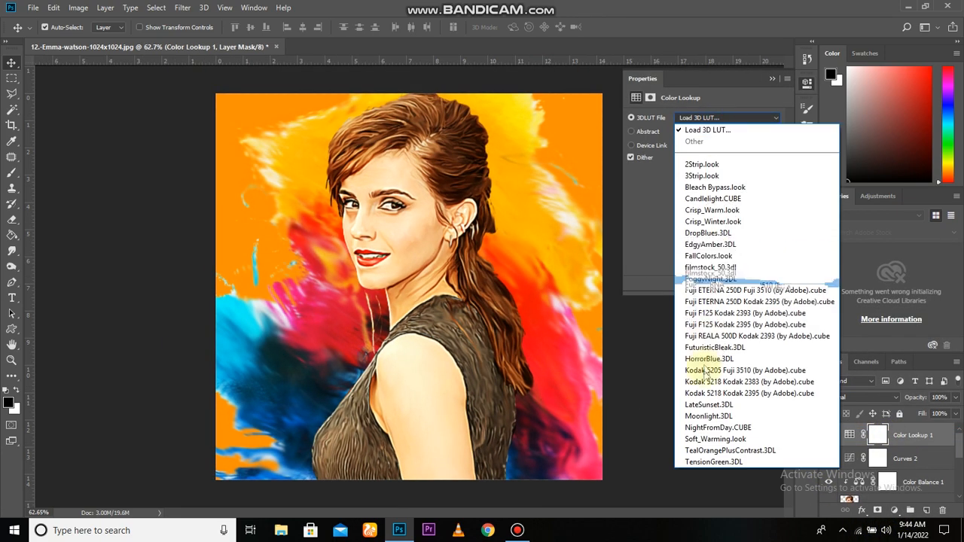
pyautogui.click(719, 451)
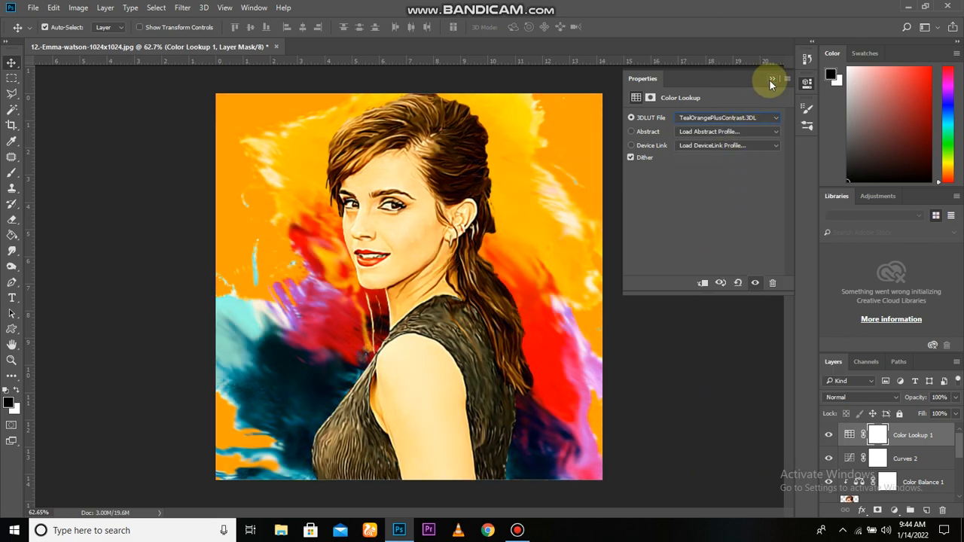
pyautogui.click(771, 79)
# - Lower the Color Lookup layer's opacity to soften the grade, and compare the image with and without it
pyautogui.moveTo(910, 394); pyautogui.dragTo(878, 407)
pyautogui.click(829, 435)
pyautogui.click(828, 436)
pyautogui.scroll(1, 522, 339)
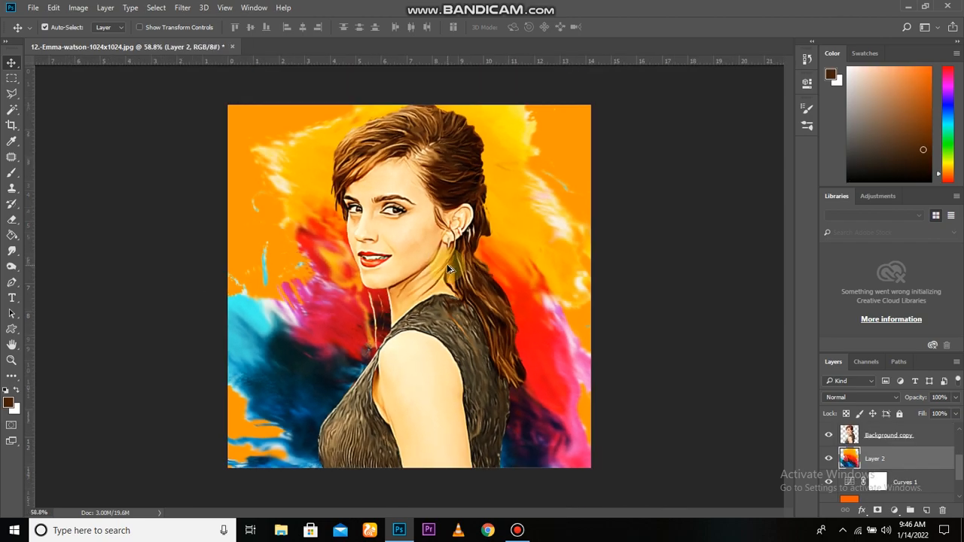
pyautogui.scroll(-3, 452, 271)
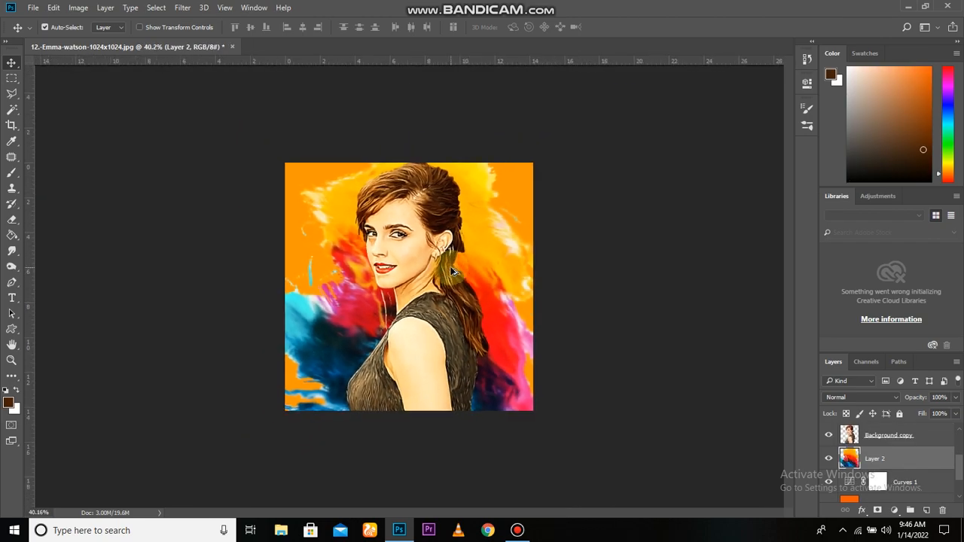